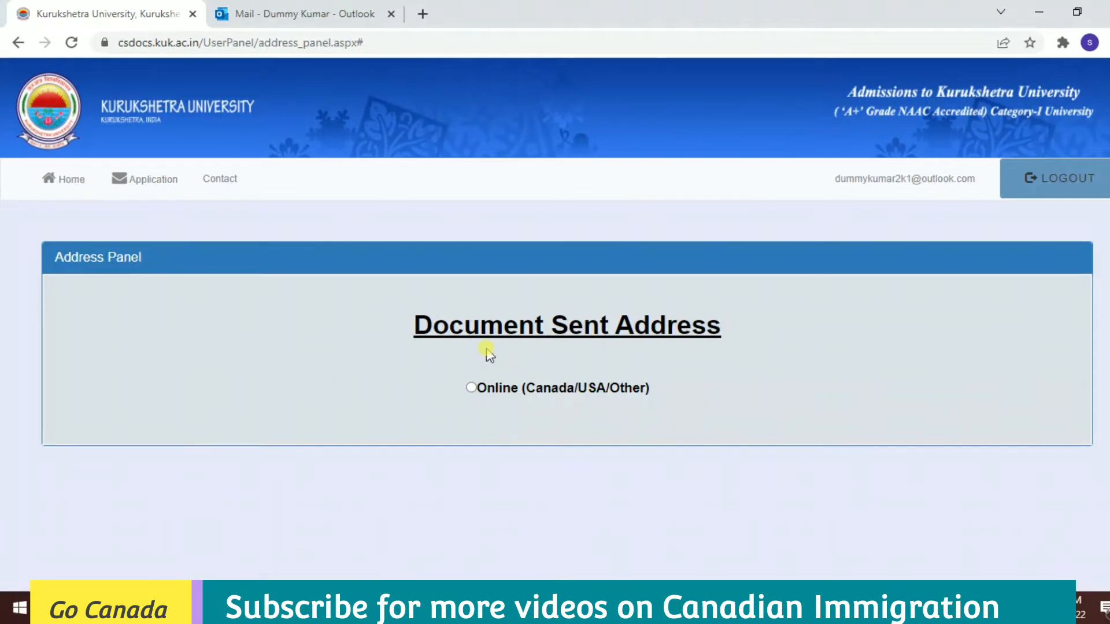
Choose online delivery to the WES (Canada) address, update the address, and save.
click(471, 388)
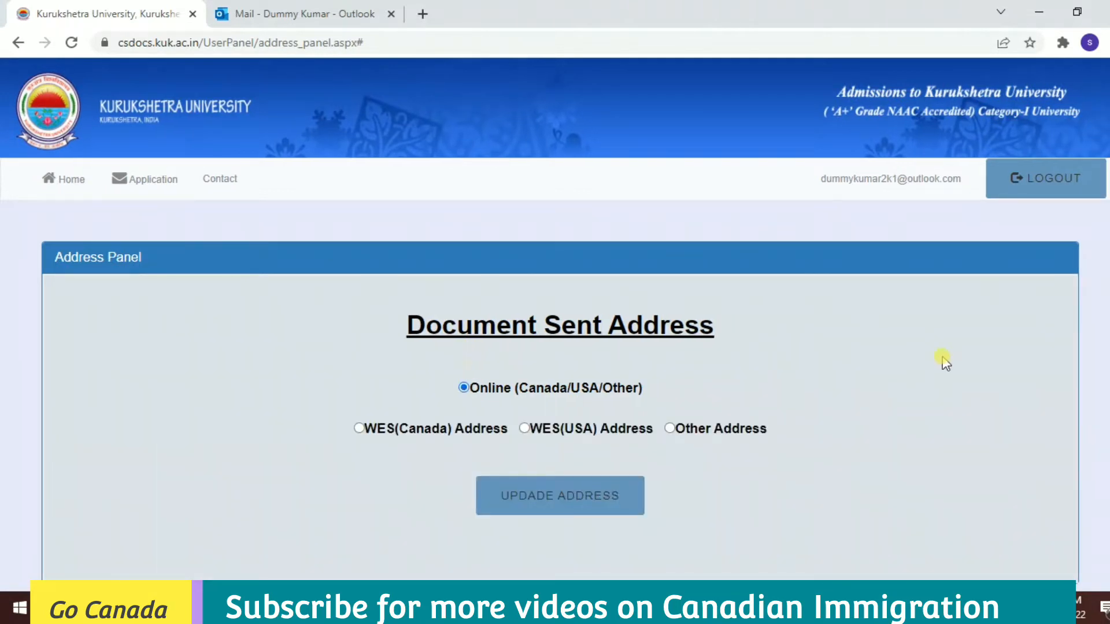
click(359, 428)
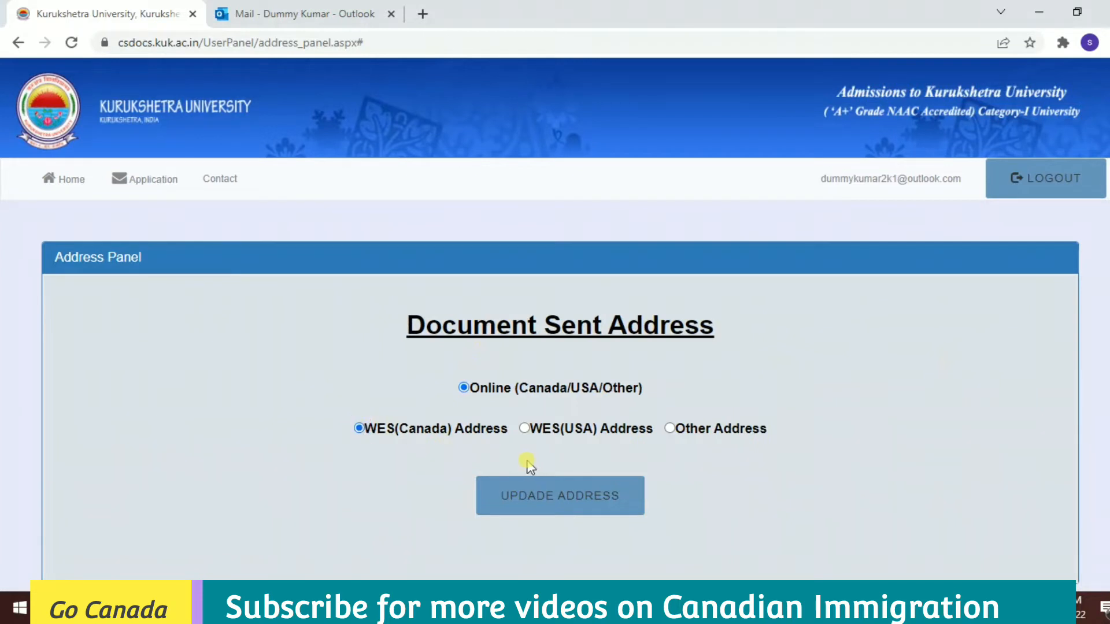
click(585, 501)
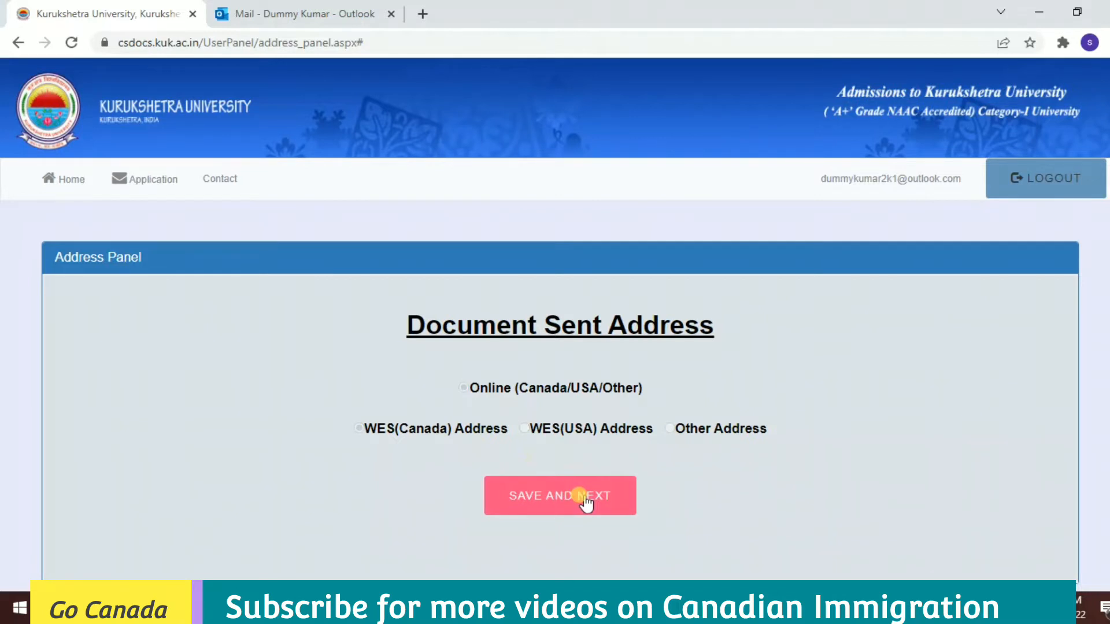
click(586, 501)
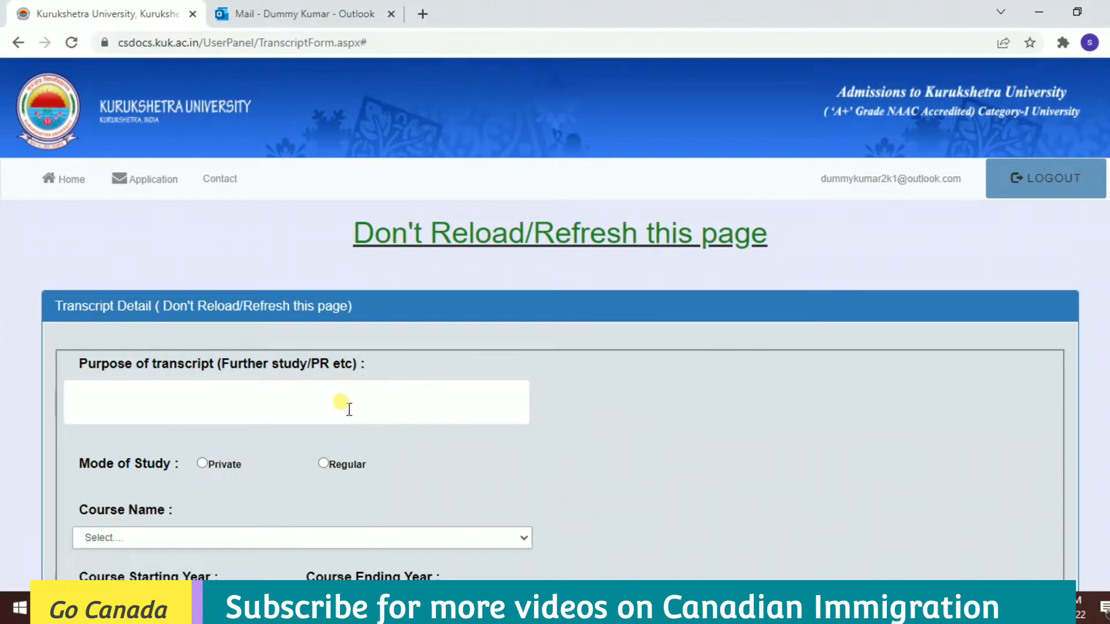
Enter PR as the transcript purpose and mark the study mode as Regular.
click(349, 409)
text(PR)
click(324, 464)
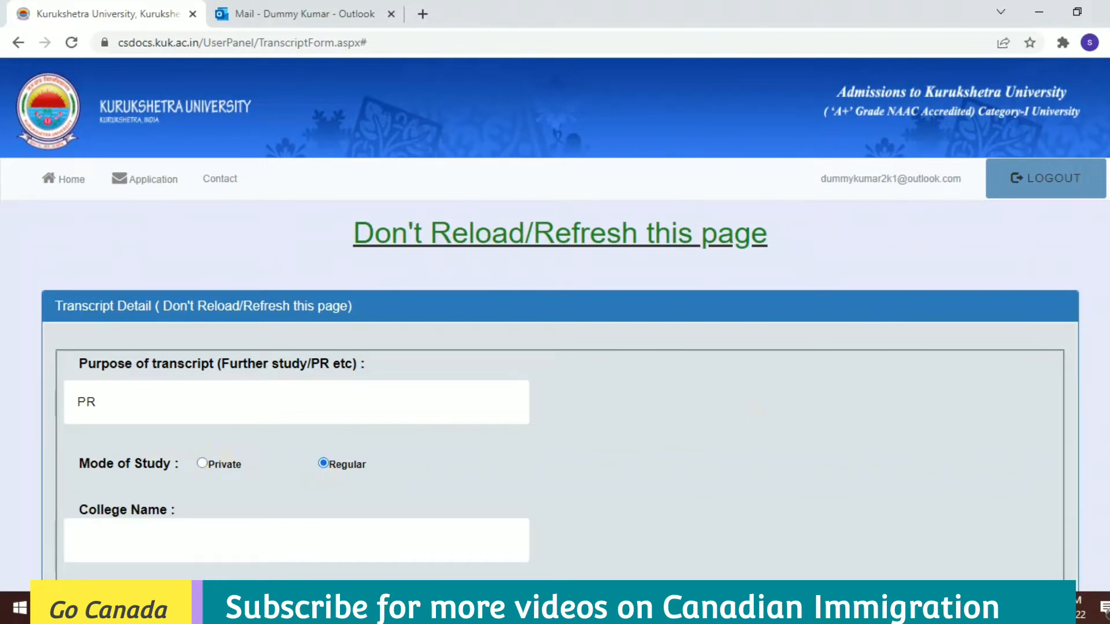
scroll(555, 318, down, 5)
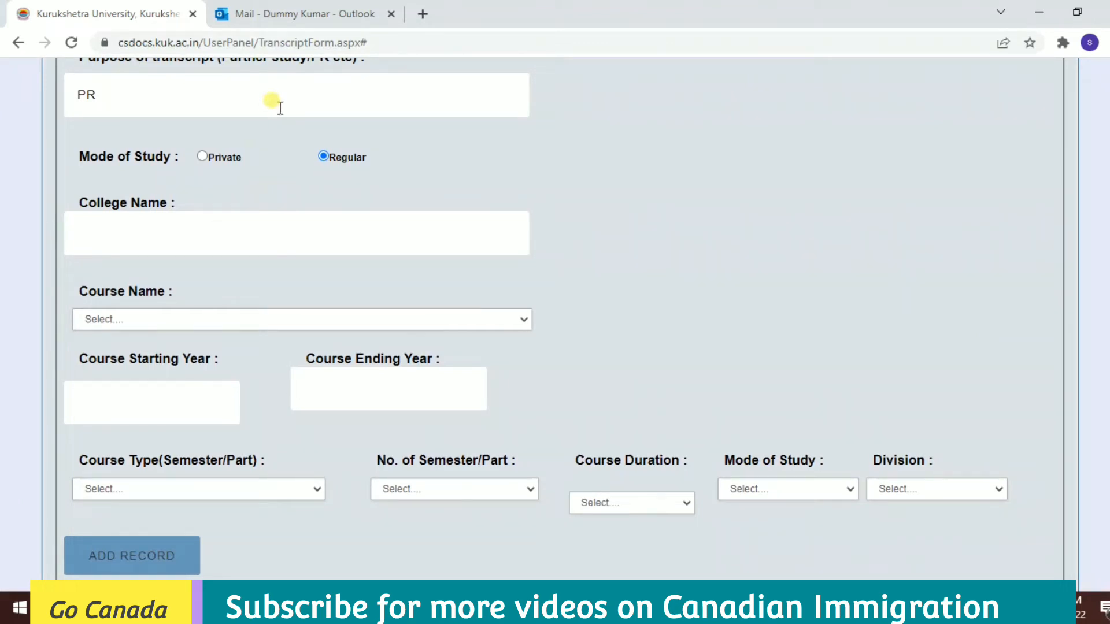
Select Guru Nanak Khalsa College Yamuna Nagar, B.Sc. (Home Science), years 2003 to 2006.
click(196, 228)
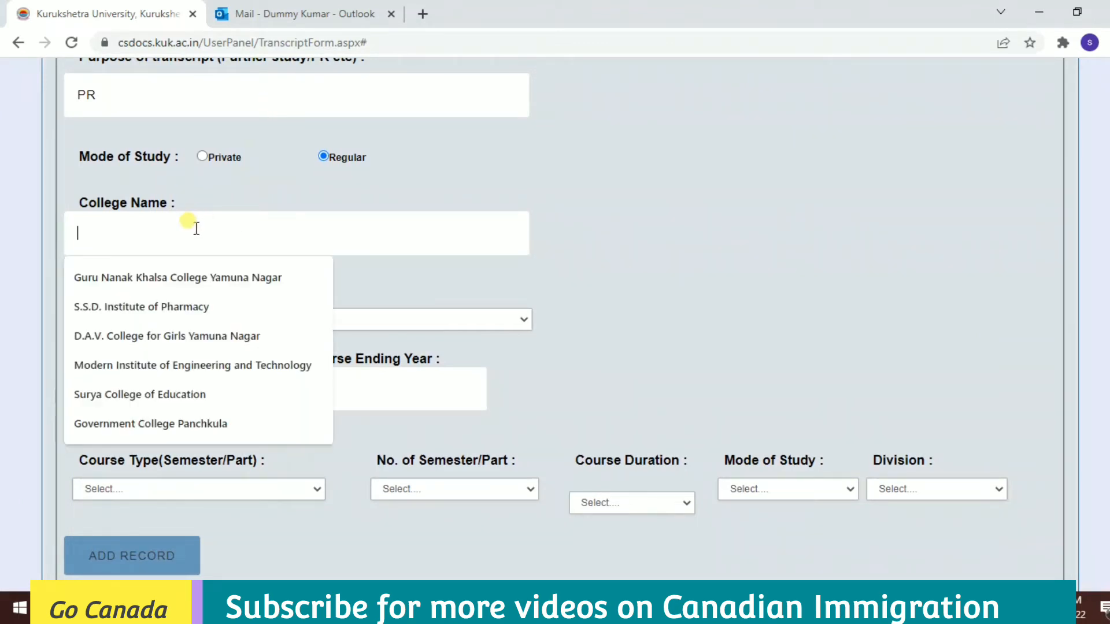
click(188, 278)
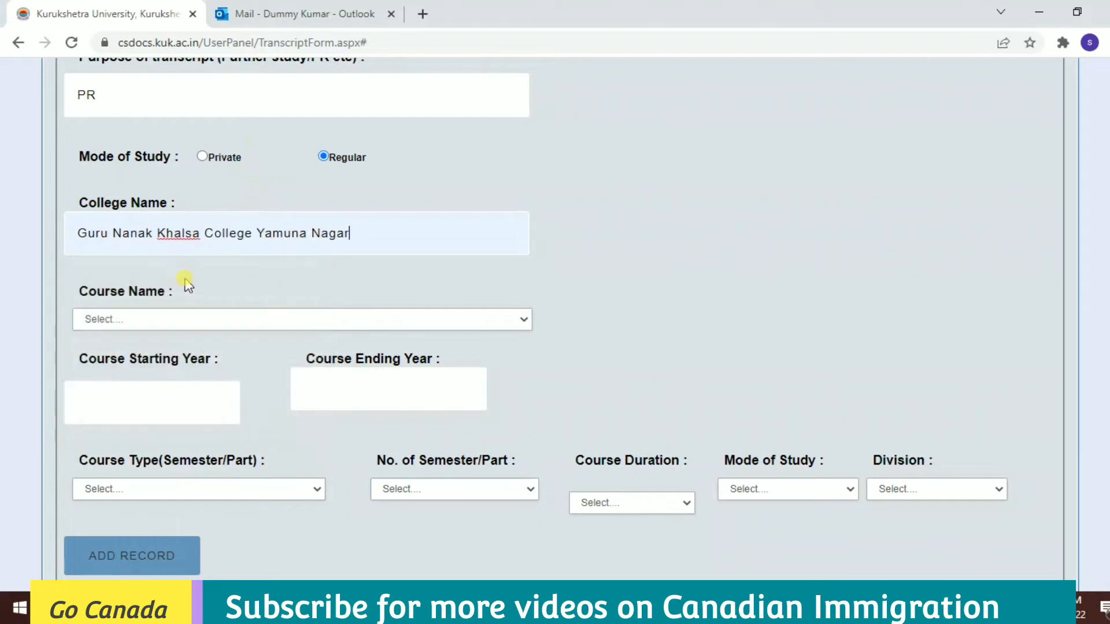
click(181, 321)
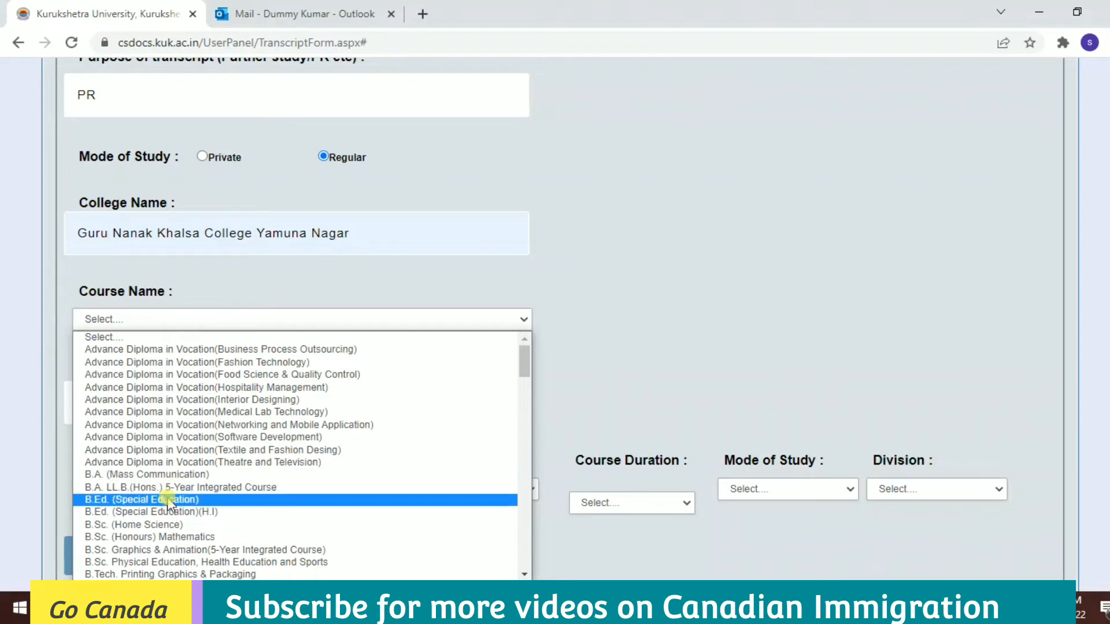
click(167, 526)
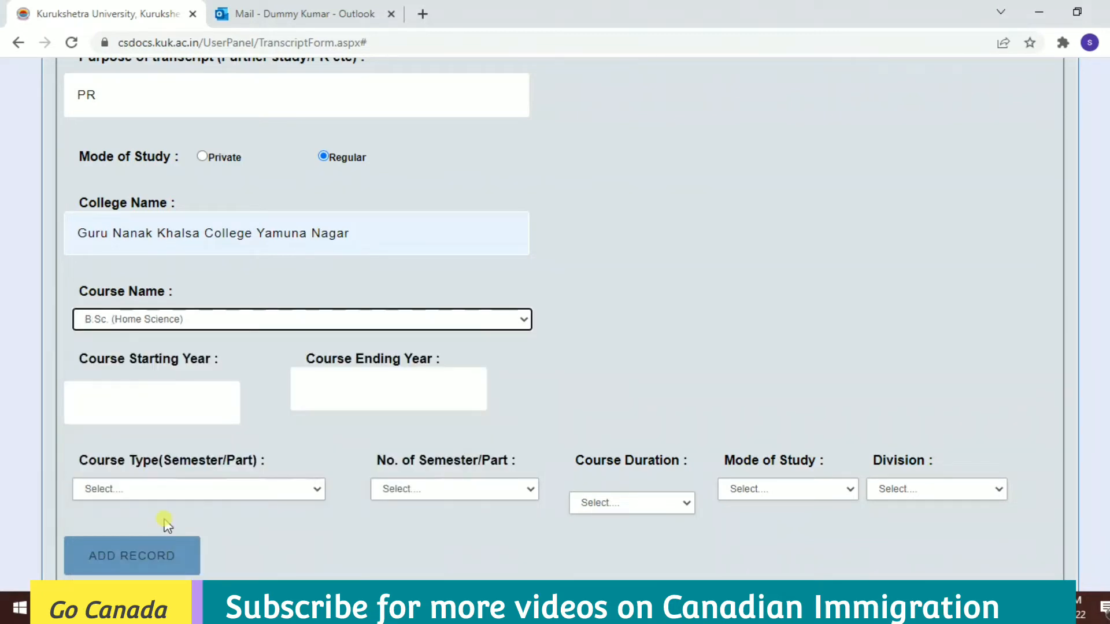
click(190, 405)
click(190, 406)
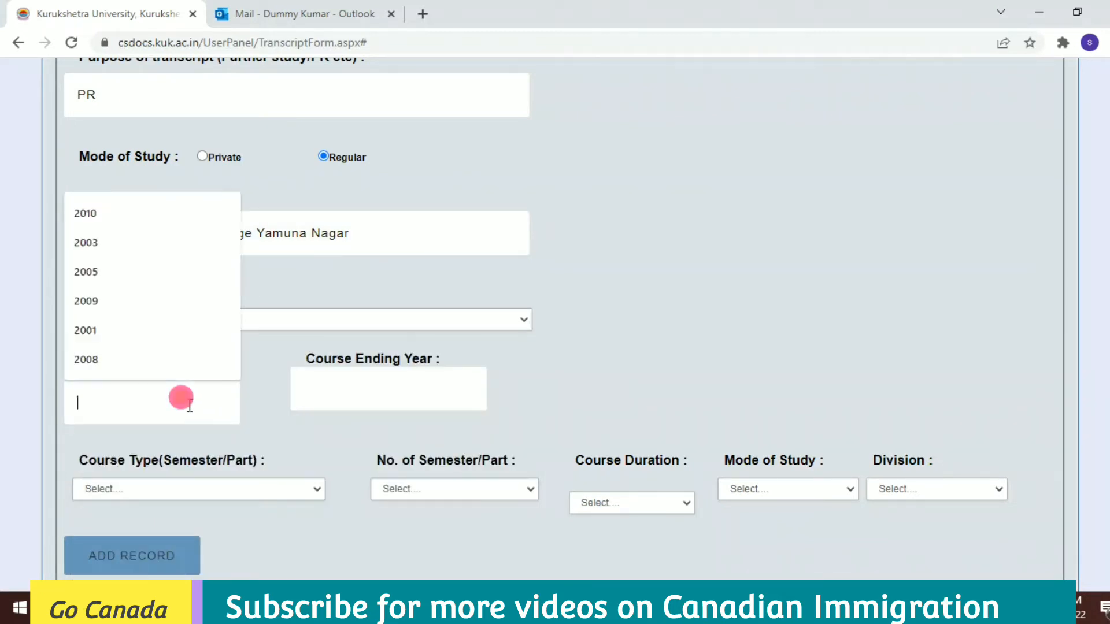
click(87, 243)
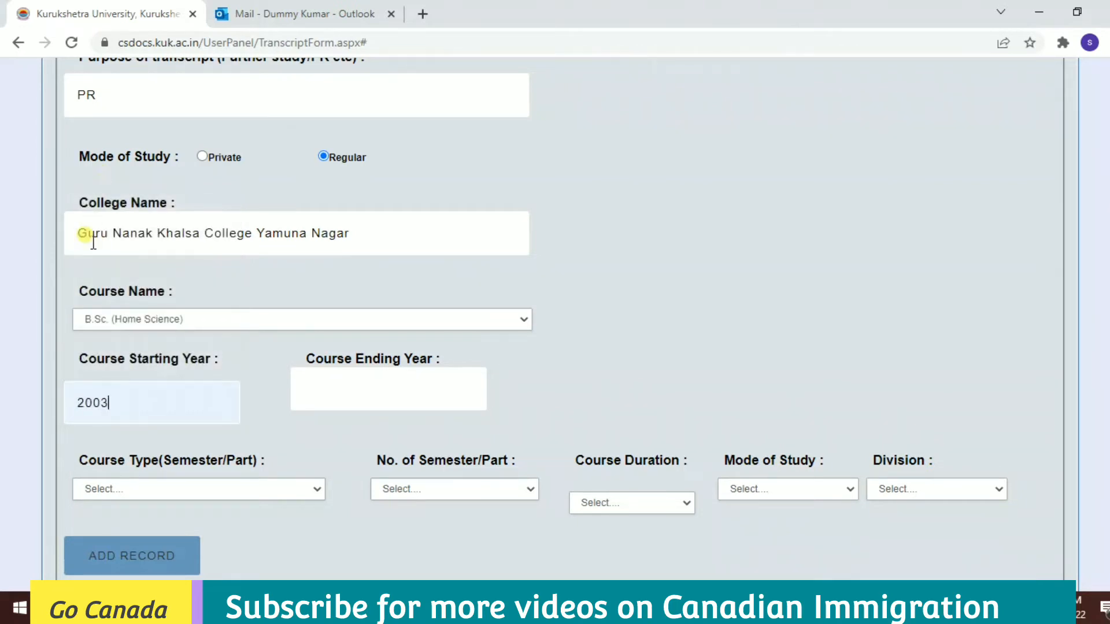
click(417, 399)
text(2006)
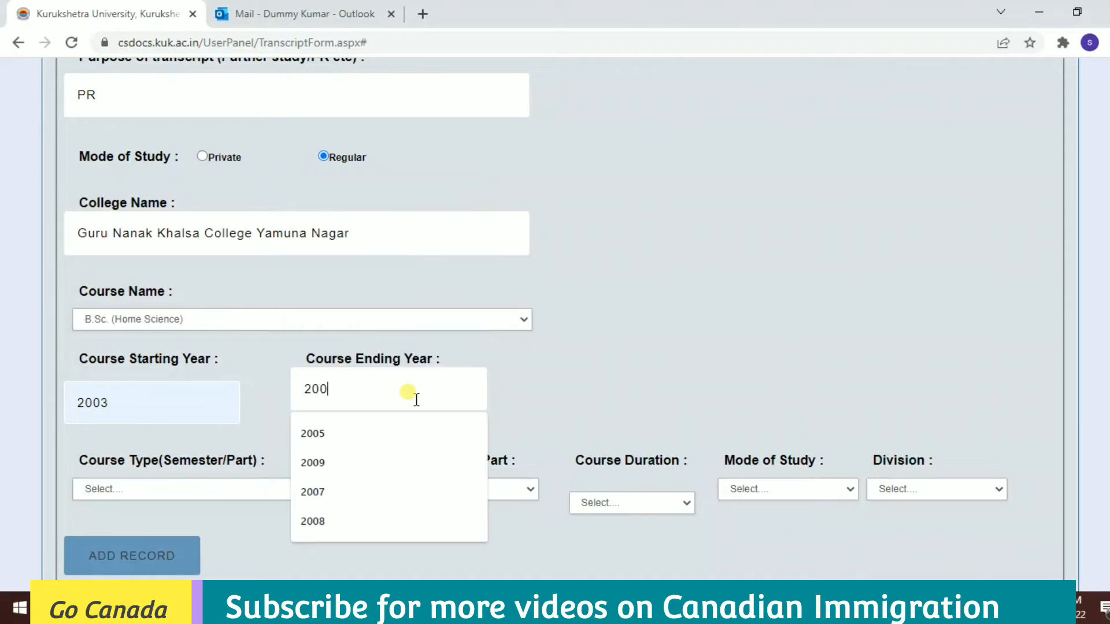
Set Annual, 3 parts, three-year duration, English medium, First division, and add the record.
click(250, 495)
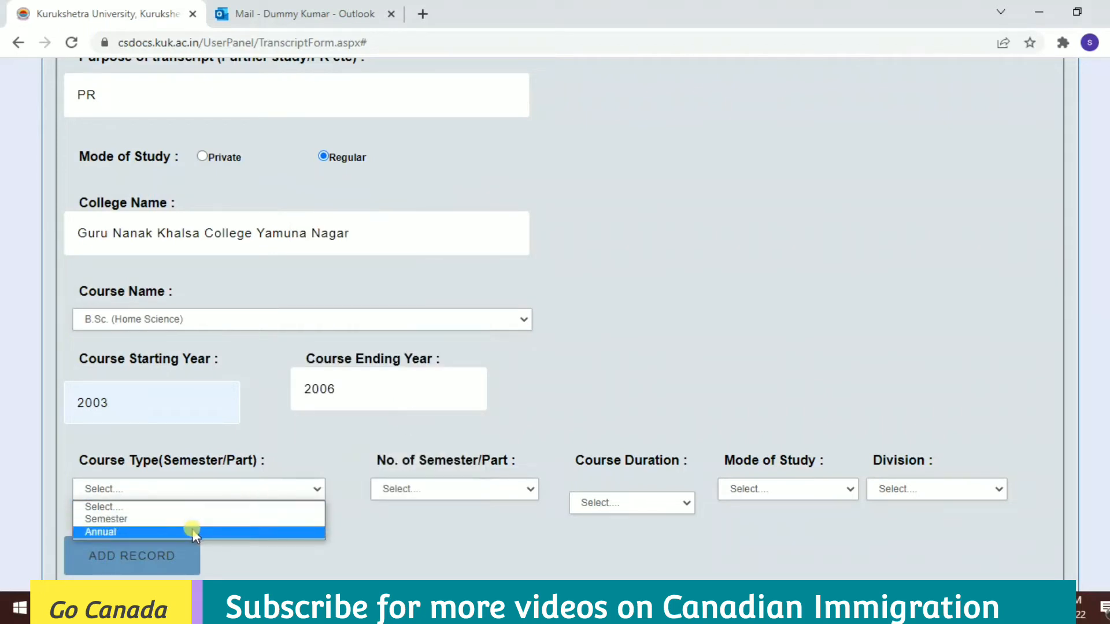
click(191, 531)
click(474, 494)
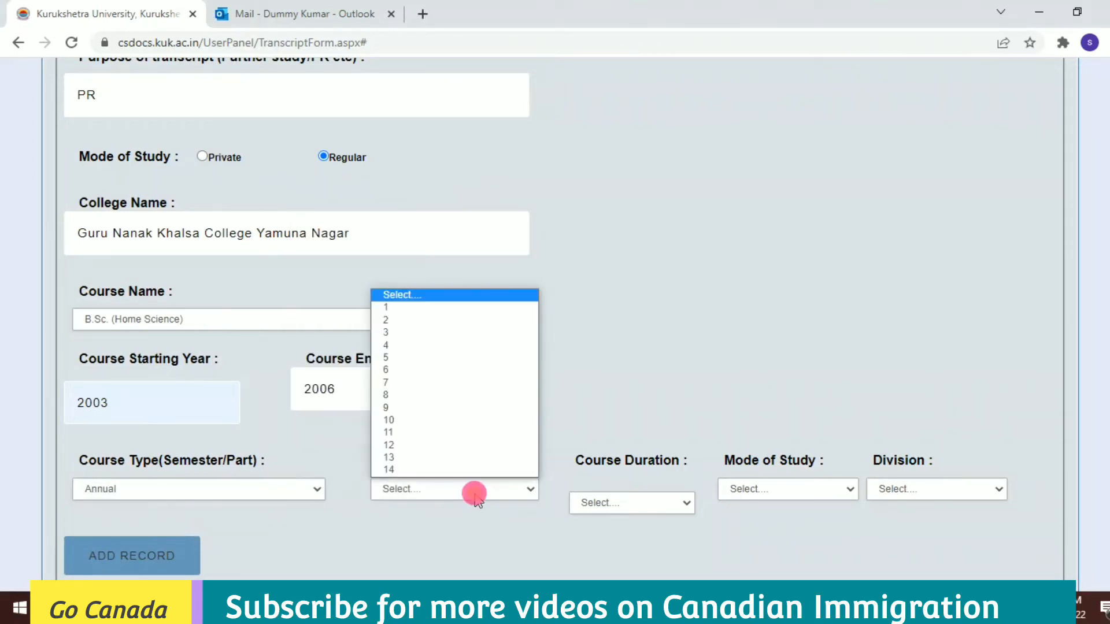
click(414, 333)
click(612, 503)
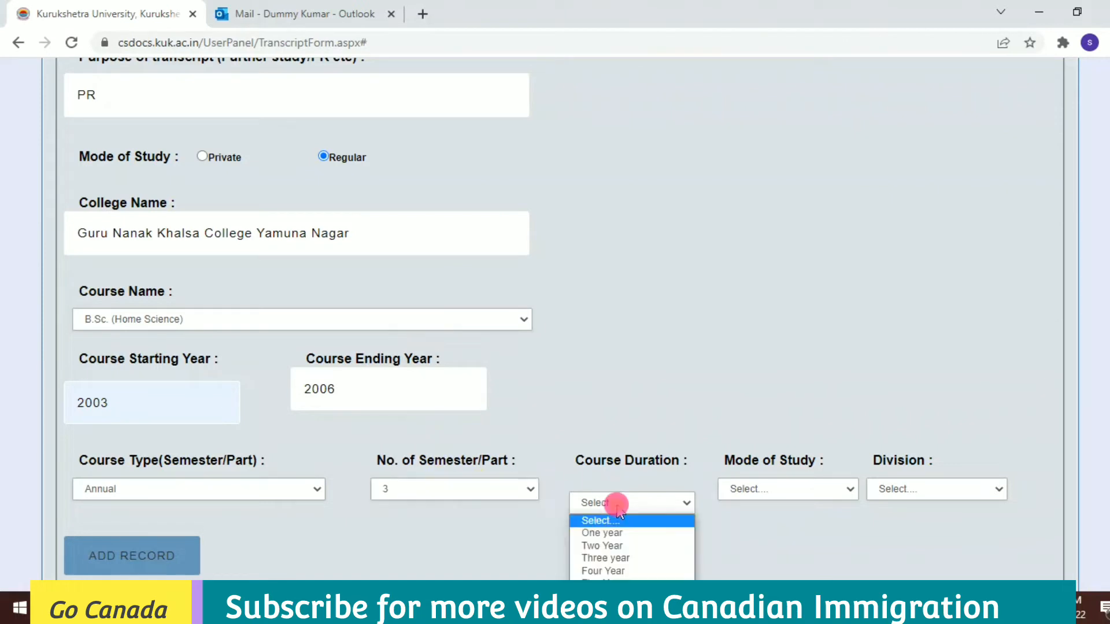
click(613, 560)
click(802, 496)
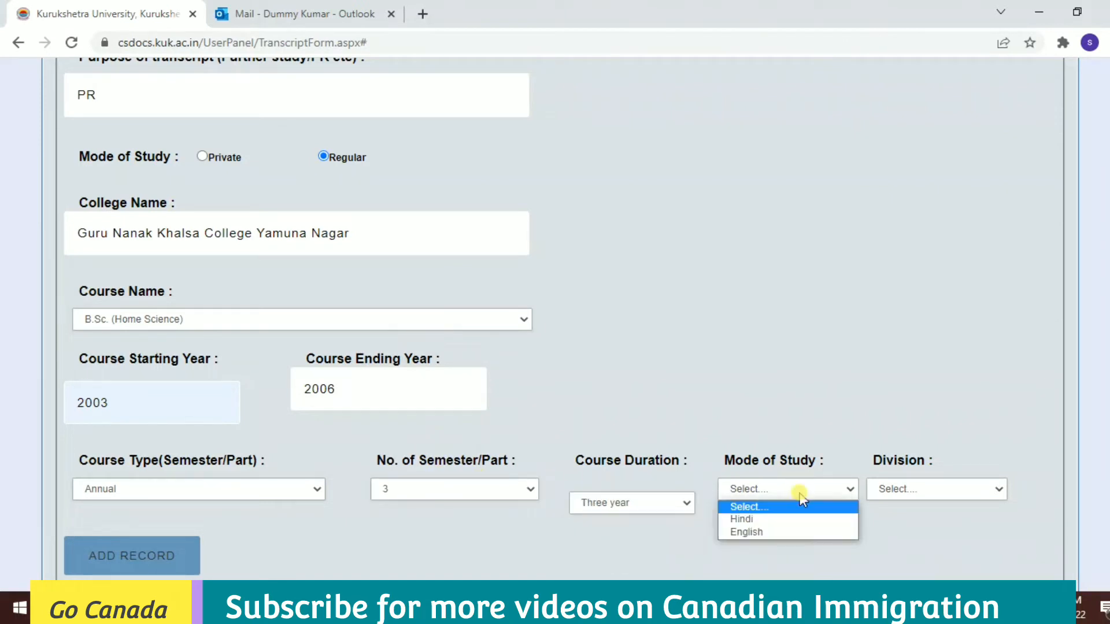
click(749, 529)
click(913, 492)
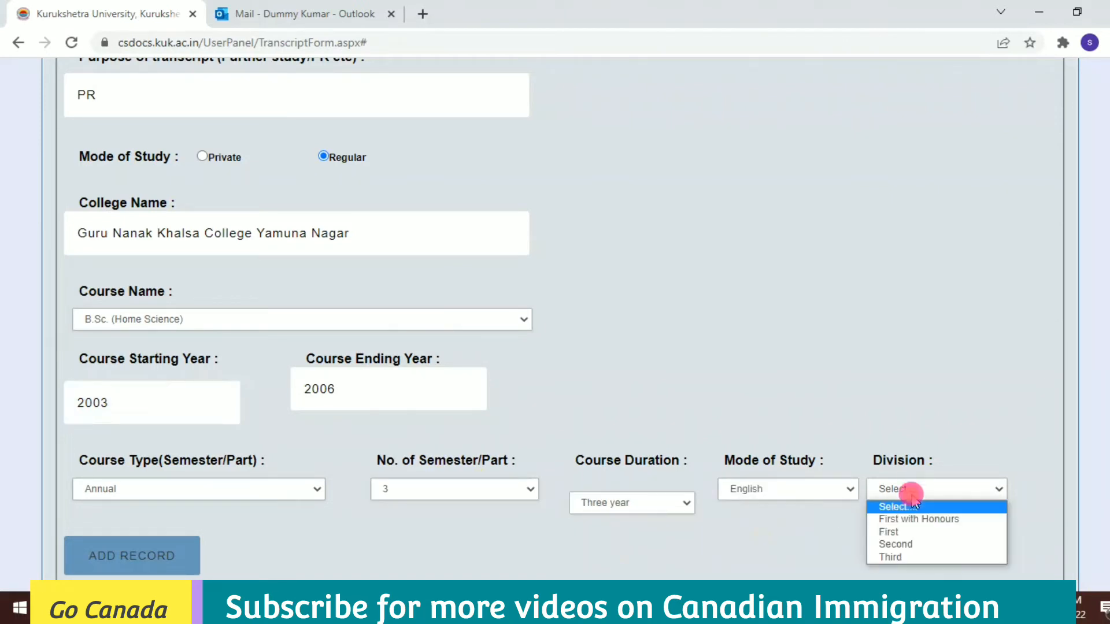
click(906, 531)
click(165, 557)
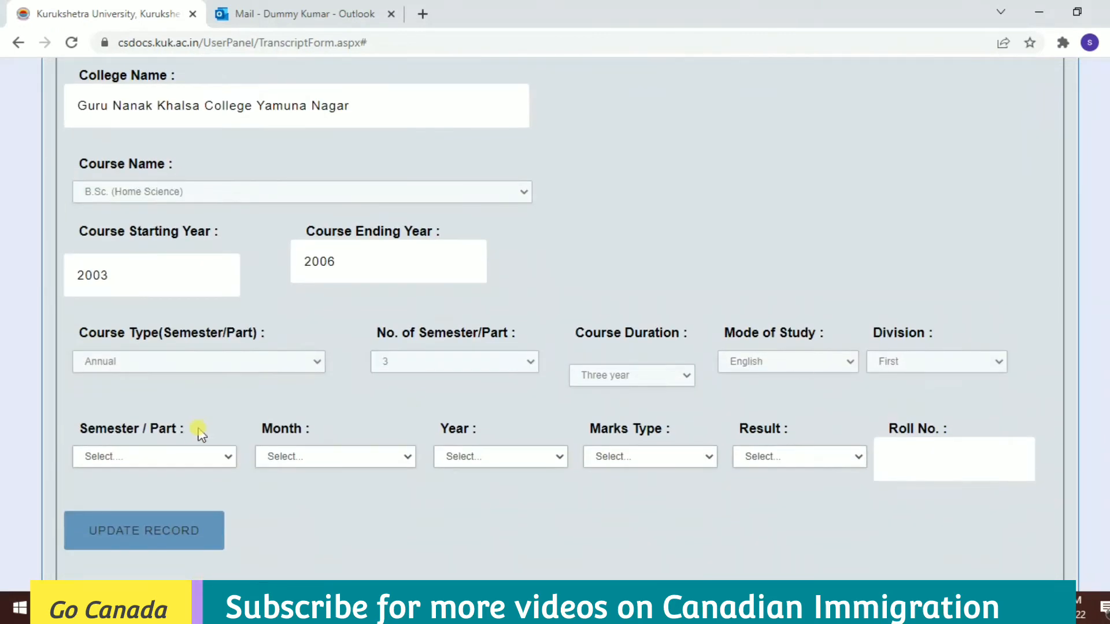
Start a Part-1 marks record for the April 2004 exam.
click(169, 456)
click(139, 487)
click(279, 459)
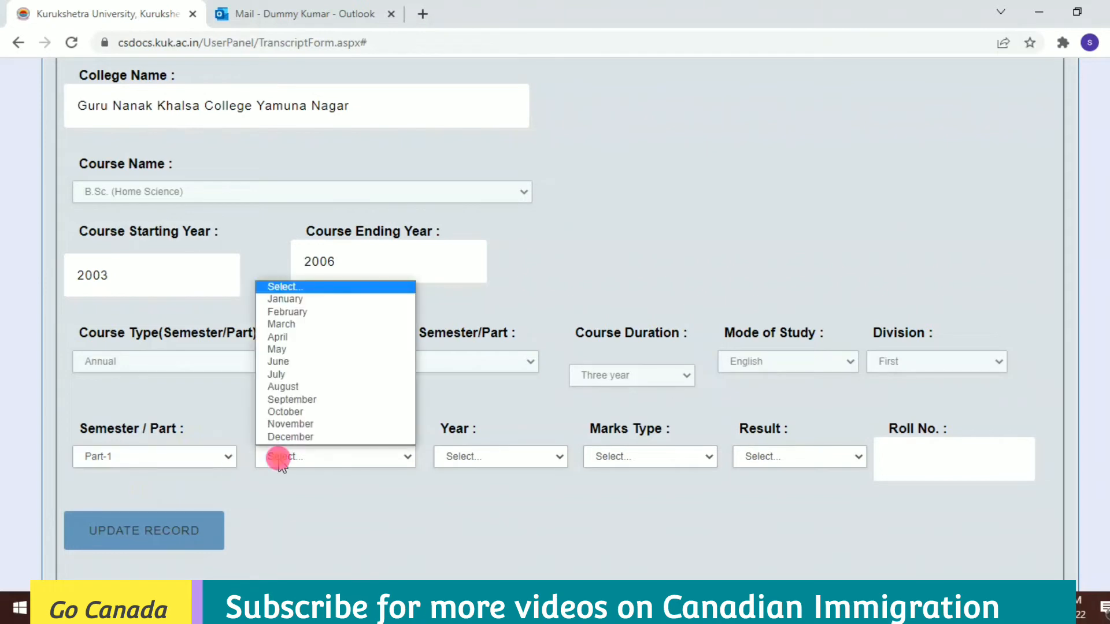
key(a)
key(Return)
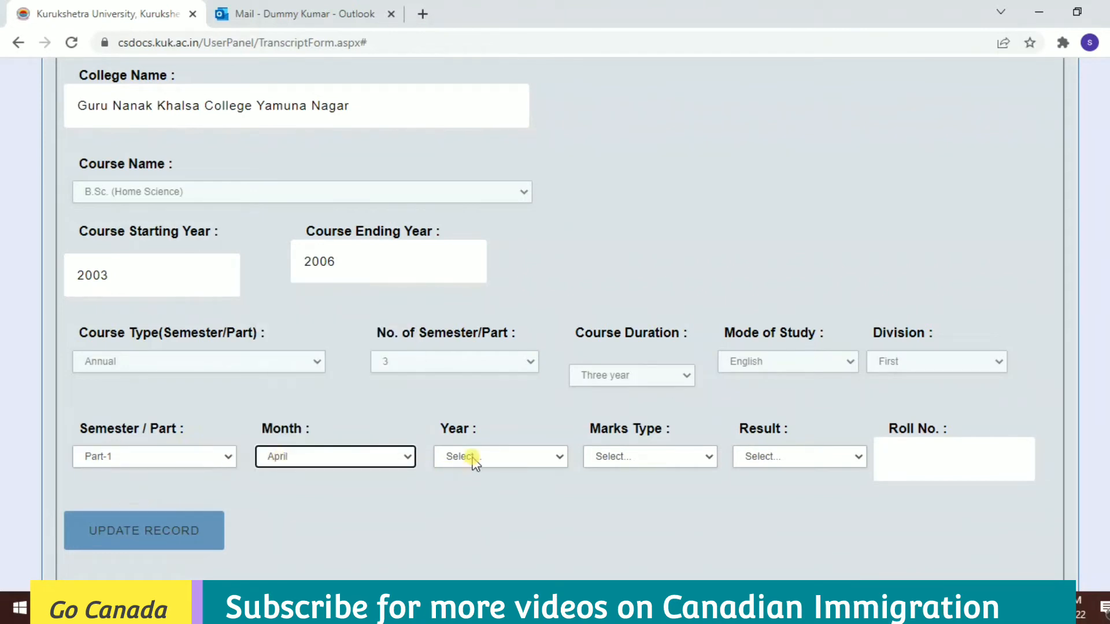
click(473, 458)
key(Down)
key(Down)
key(Return)
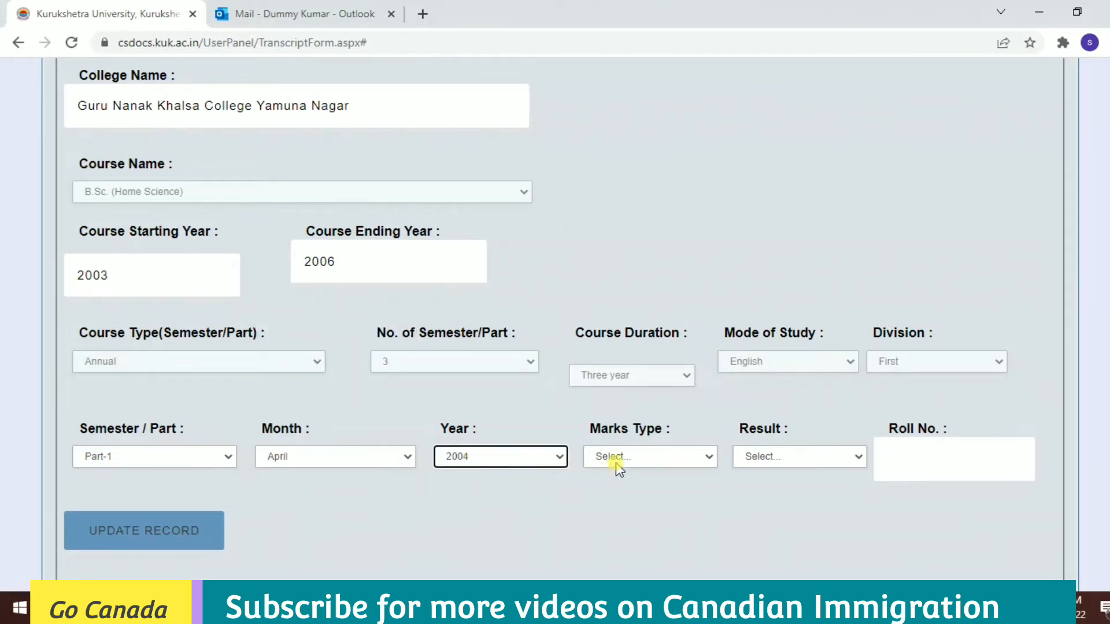
Set marks type to Marks and result Pass, then save the Part-1 record (300 of 600).
click(618, 468)
click(616, 486)
click(803, 465)
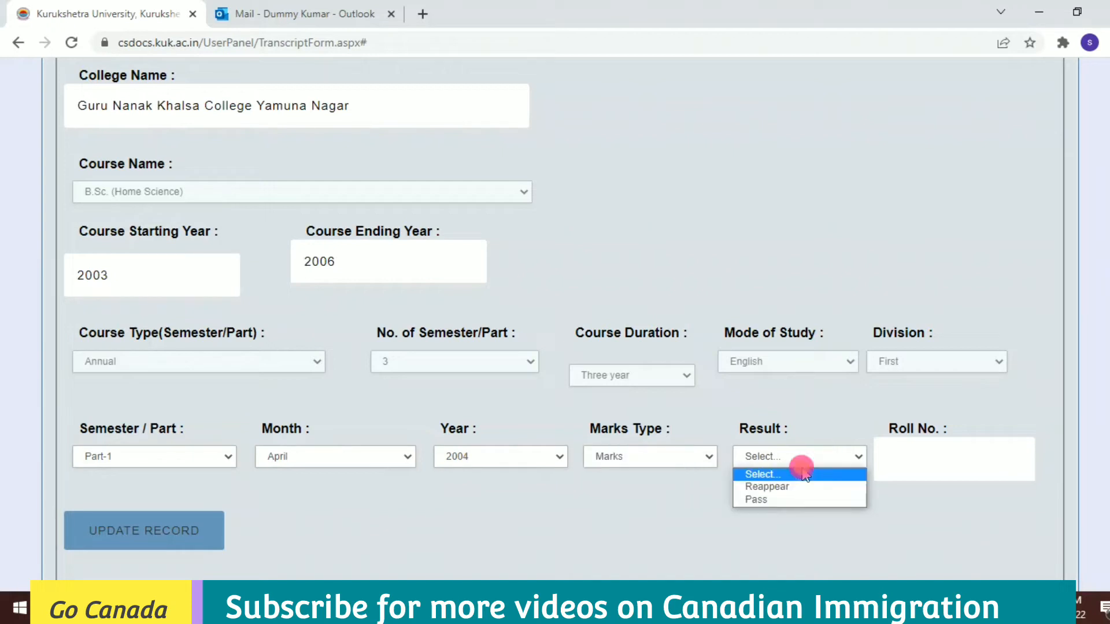
click(757, 499)
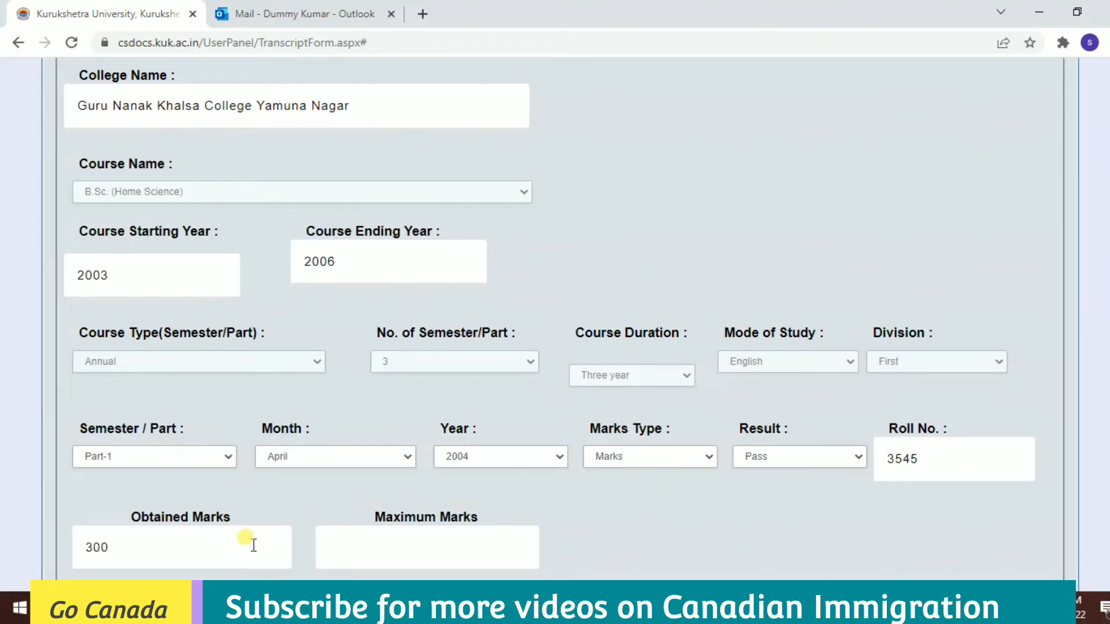
scroll(1005, 259, down, 4)
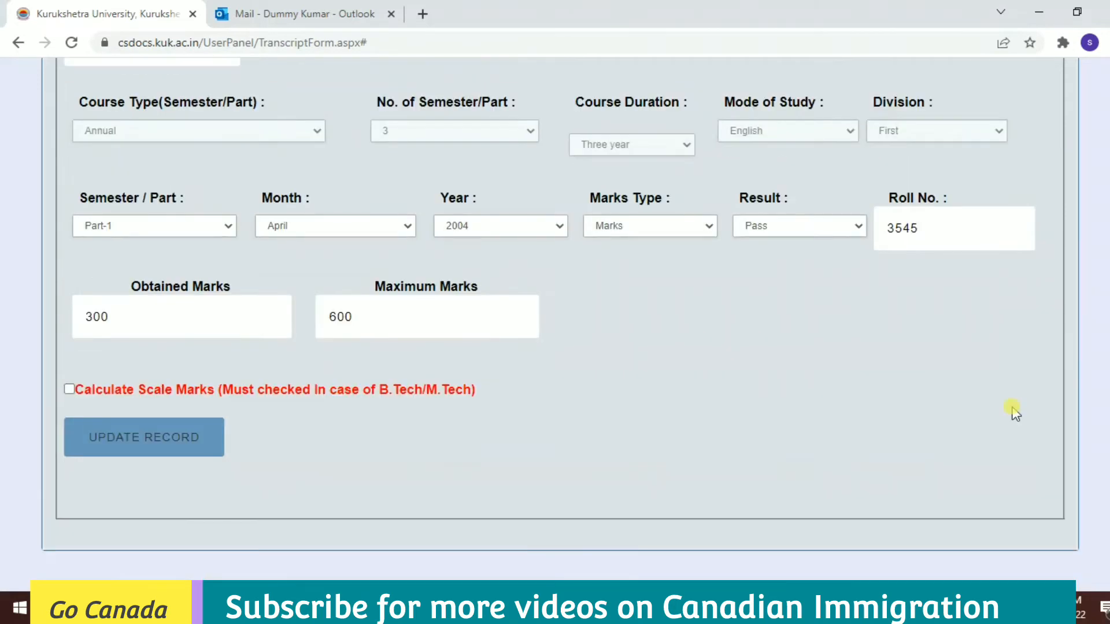
drag(93, 391, 473, 395)
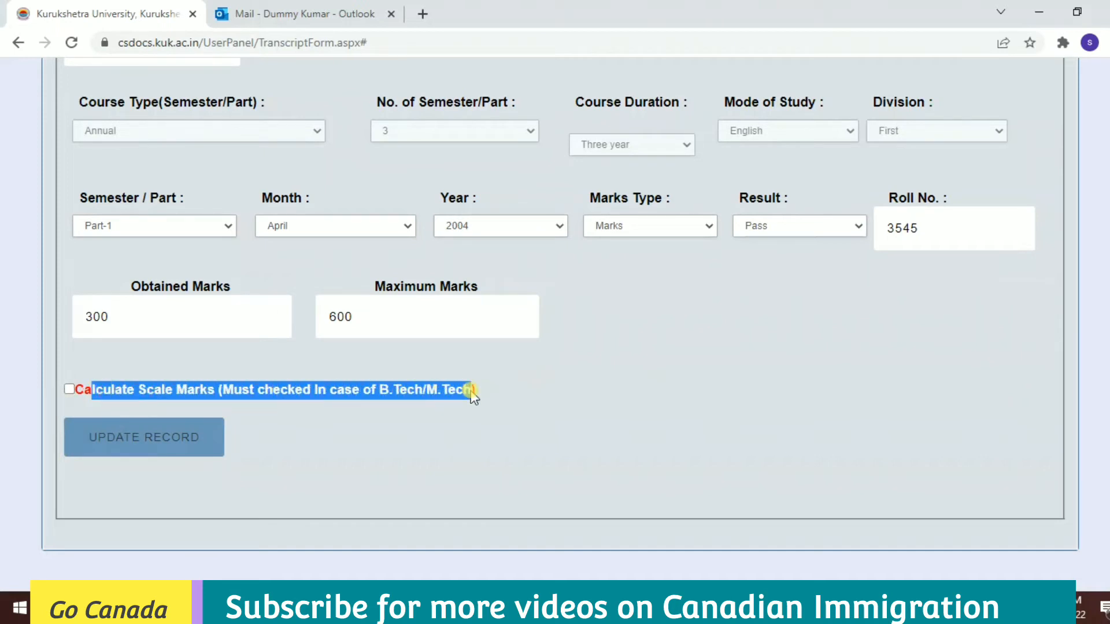
click(133, 450)
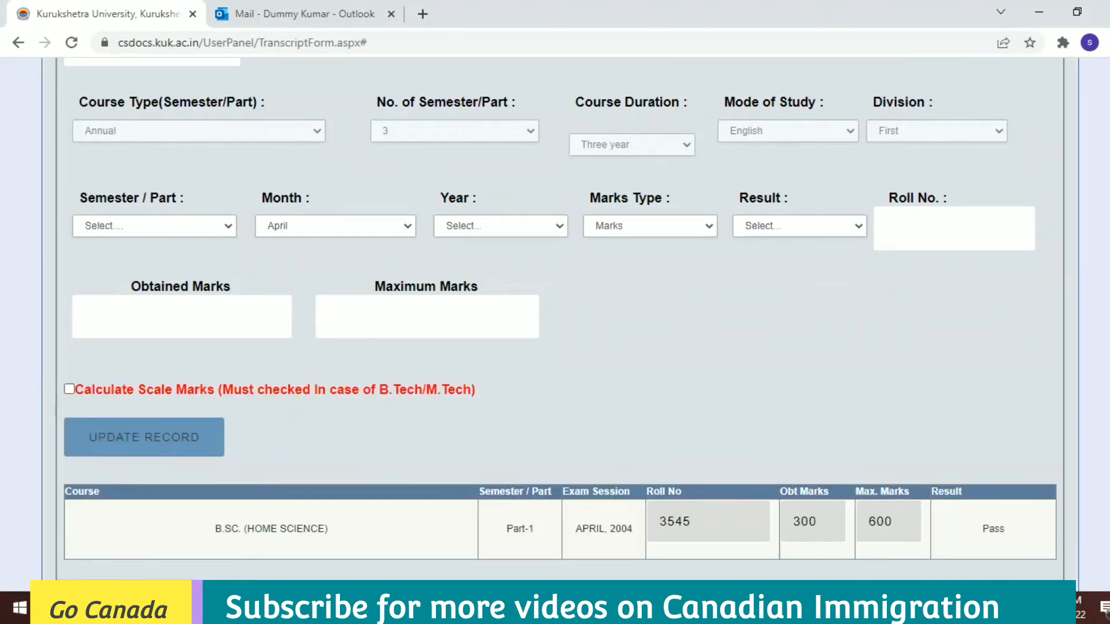
Fill in Part-2 with exam year 2005, result Pass, 300 obtained of 600 maximum marks.
scroll(257, 301, up, 1)
click(214, 303)
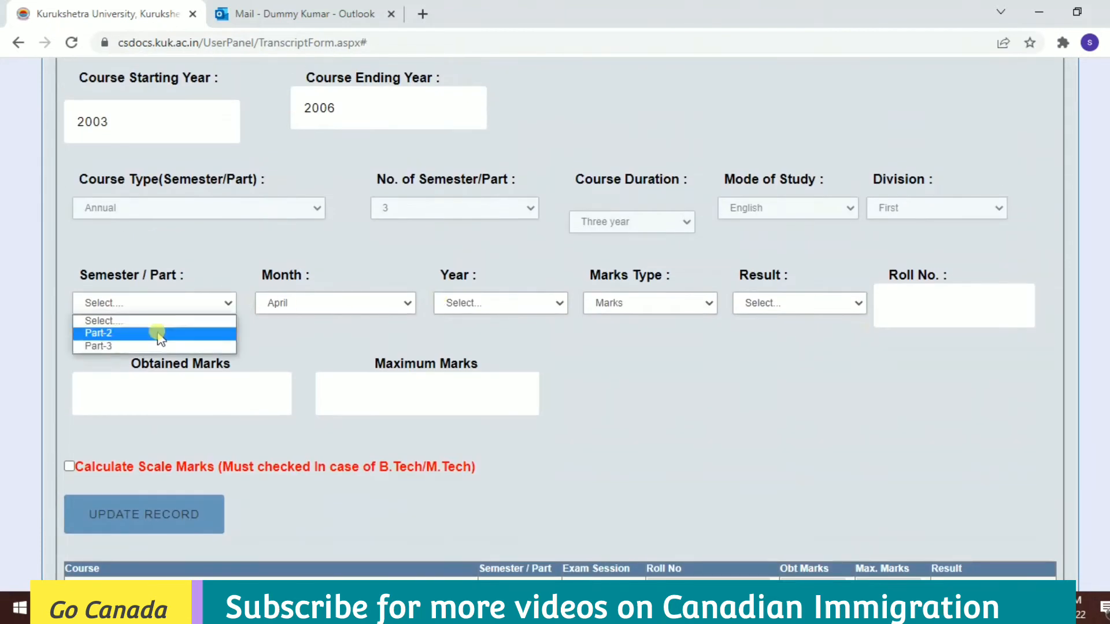
click(156, 345)
click(472, 305)
click(474, 358)
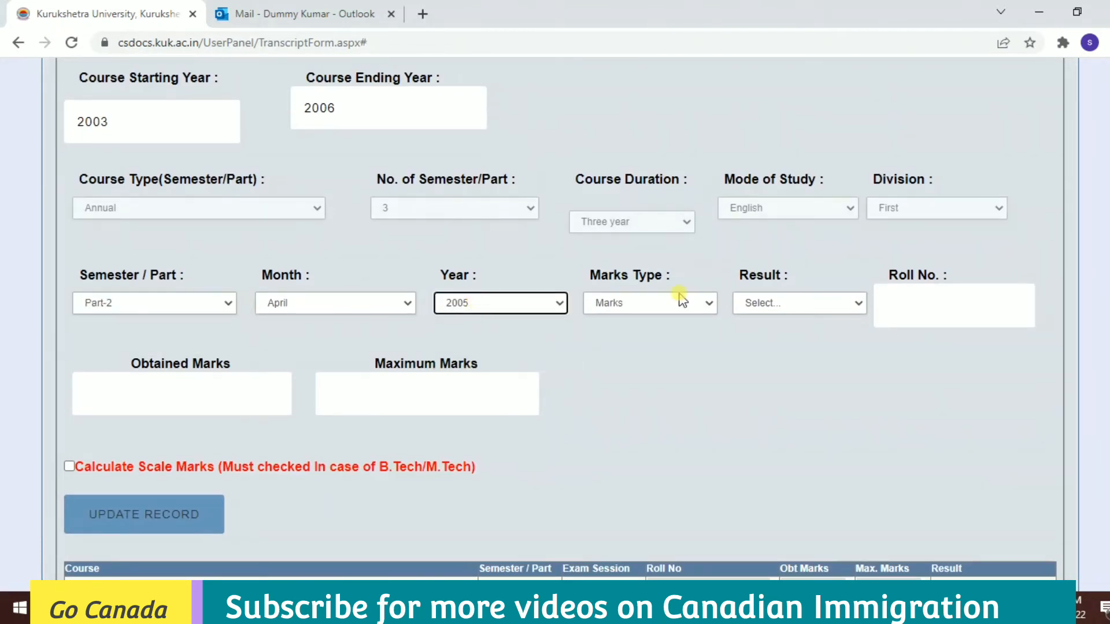
click(783, 304)
click(780, 347)
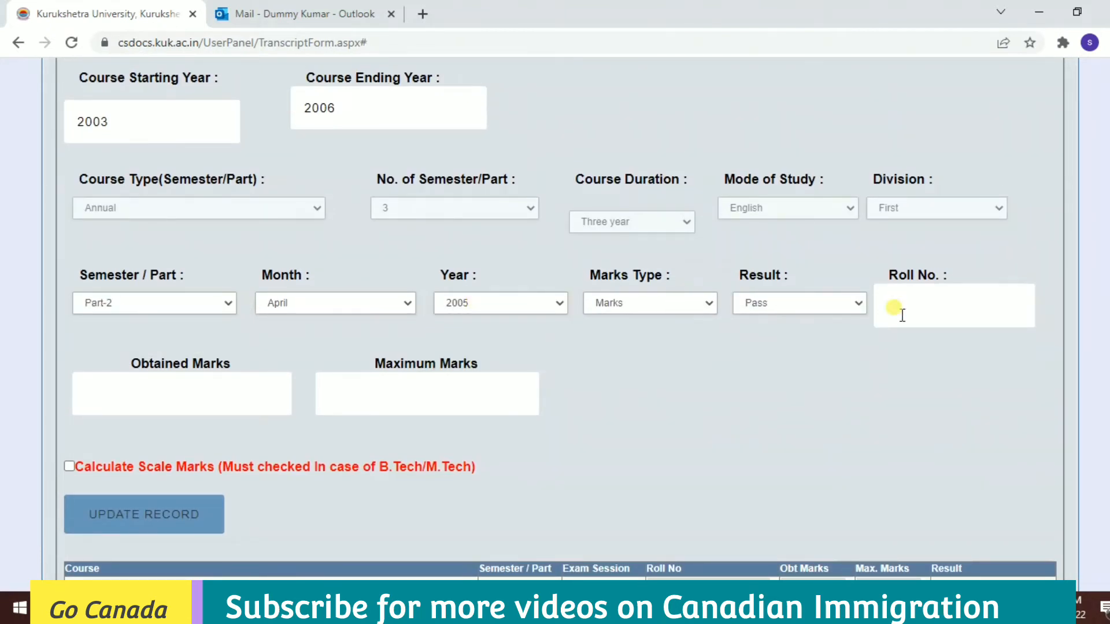
click(218, 391)
text(300)
key(Tab)
text(600)
Save the Part-2 record and start Part-3: April 2006, result Pass, roll number entered.
click(164, 520)
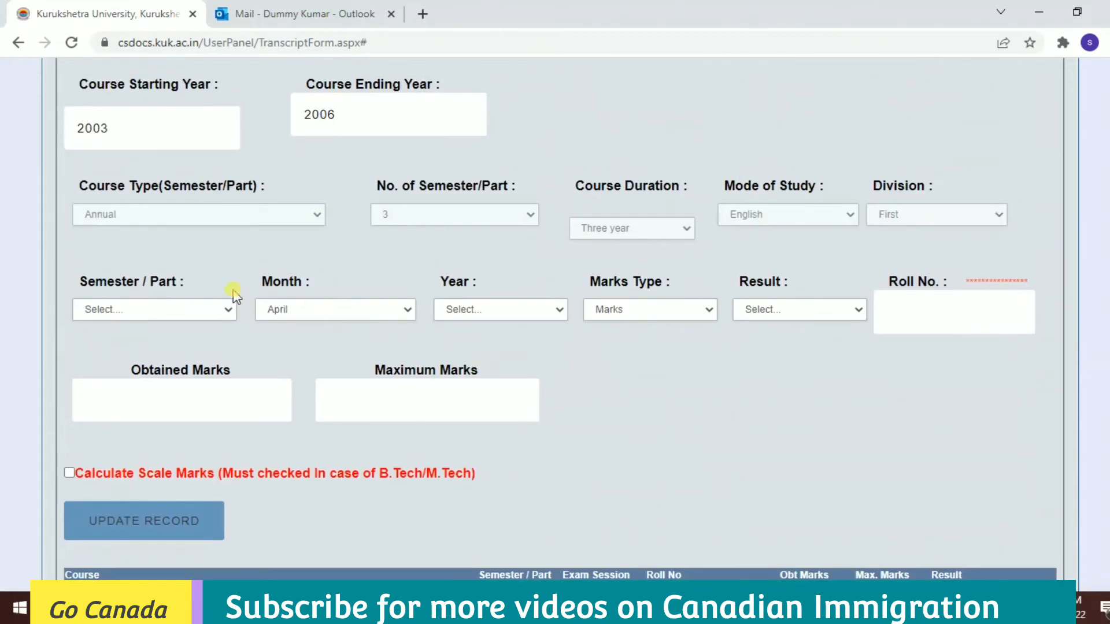
click(229, 306)
click(133, 346)
click(335, 311)
click(449, 314)
key(Down)
key(Down)
key(Down)
key(Down)
key(Tab)
key(Tab)
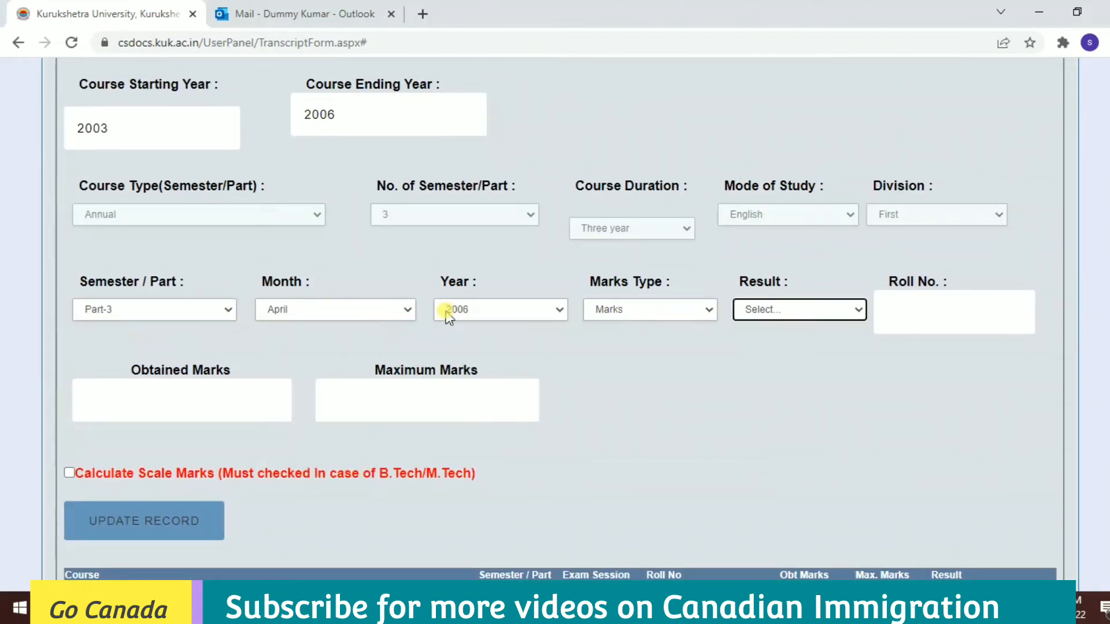
key(Down)
click(936, 318)
Enter 300 of 600 marks and add the Part-3 record to the table.
click(231, 389)
text(300)
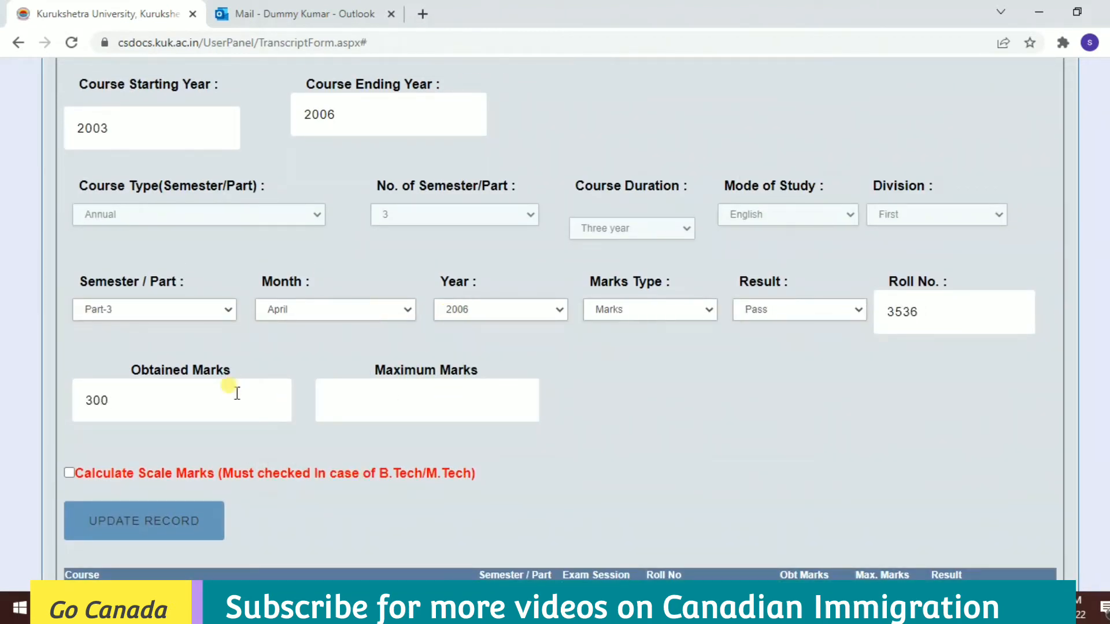
key(Tab)
text(600)
click(127, 519)
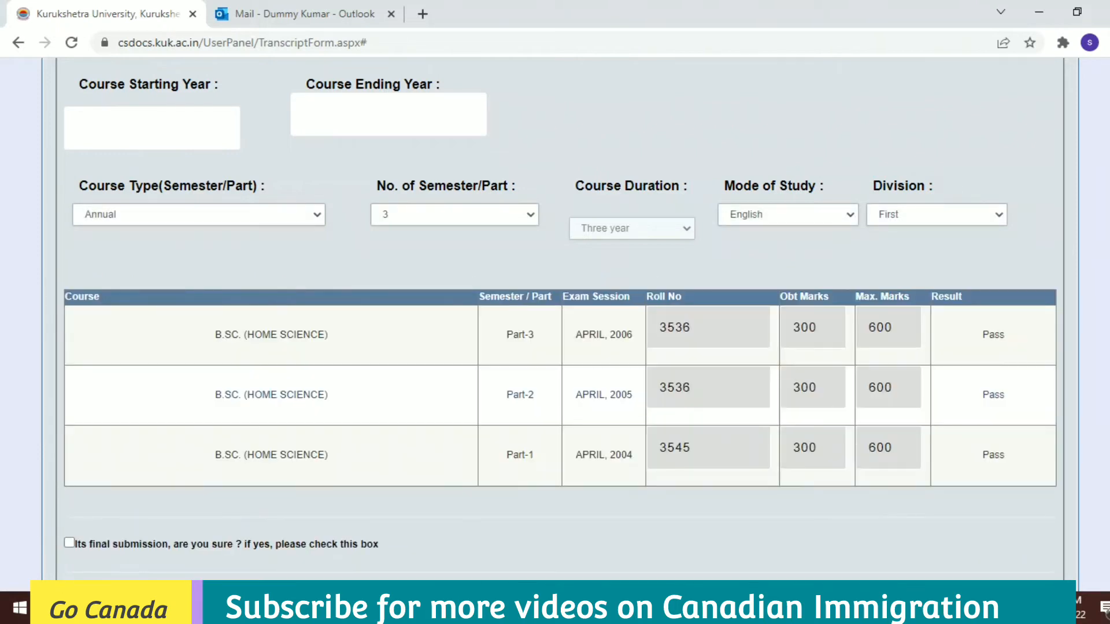
Confirm final submission and save the marks records.
scroll(297, 272, down, 2)
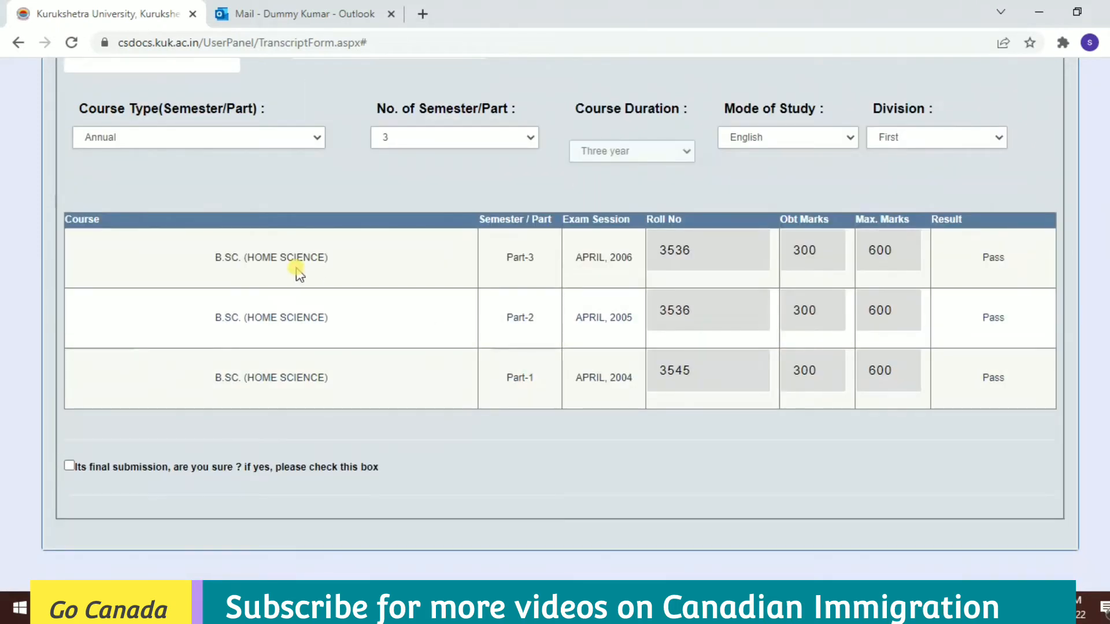
click(69, 466)
scroll(556, 318, up, 10)
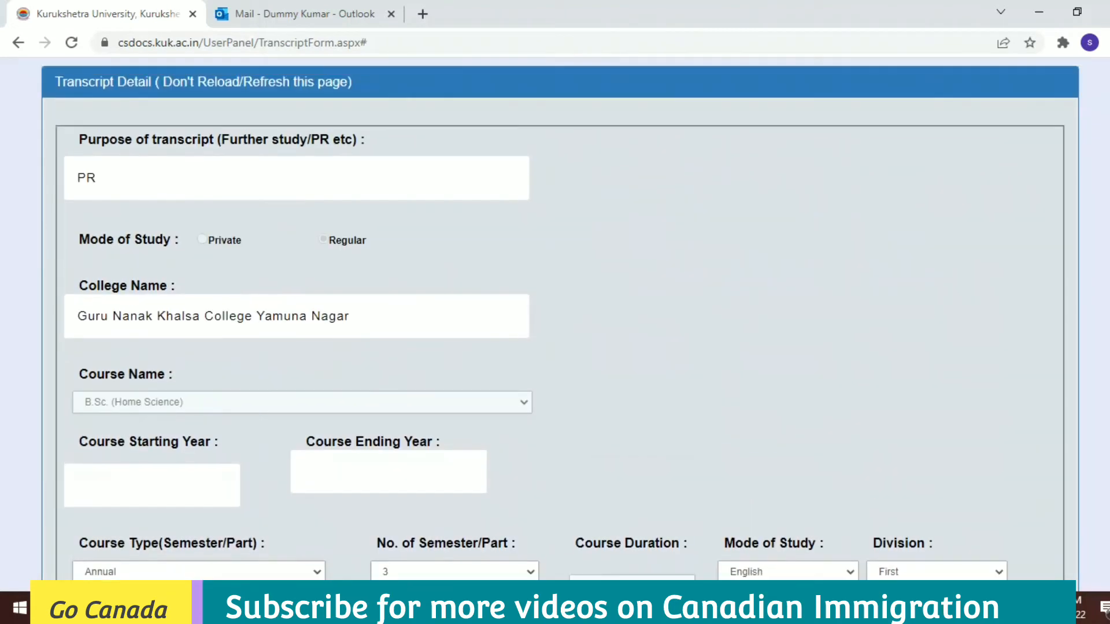
scroll(555, 318, down, 10)
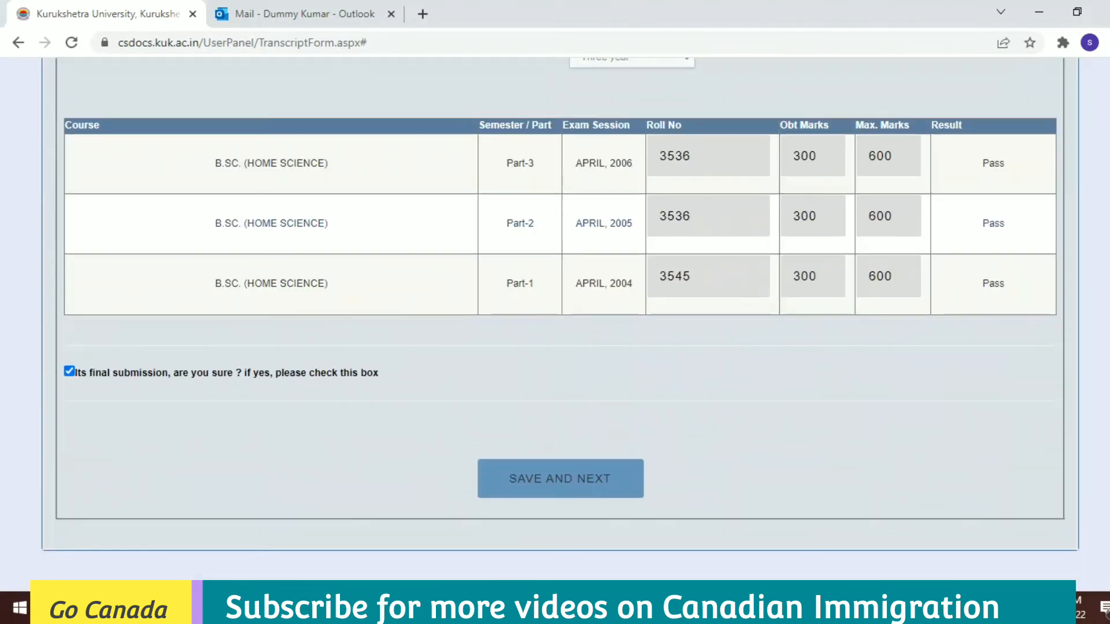
click(587, 484)
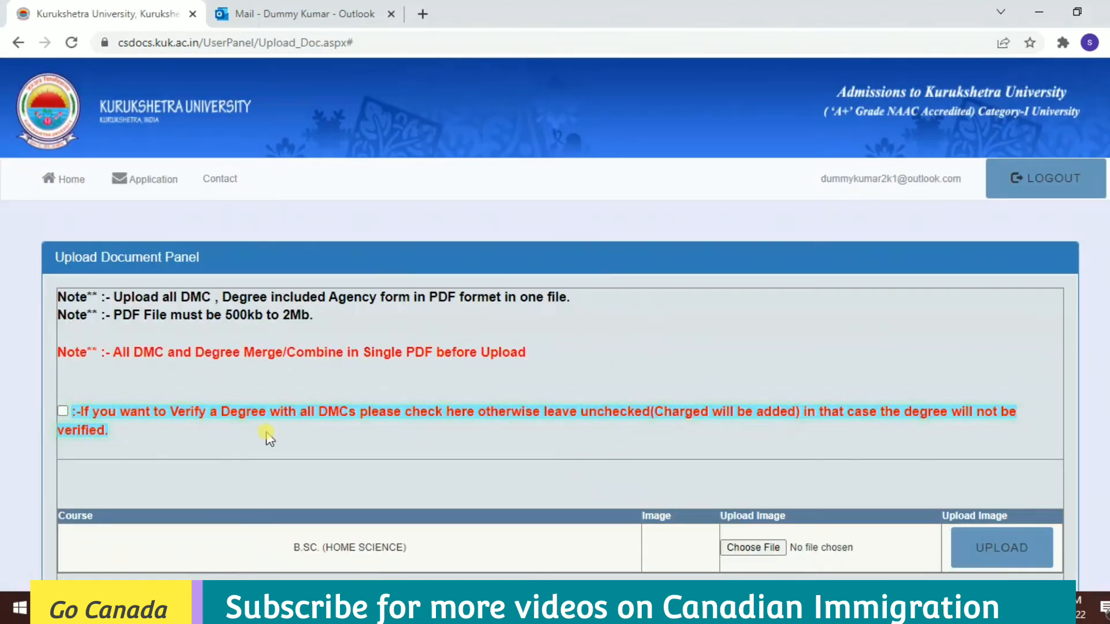
Read the upload notes, including the 500kb–2Mb size rule and single merged PDF requirement.
triple_click(102, 411)
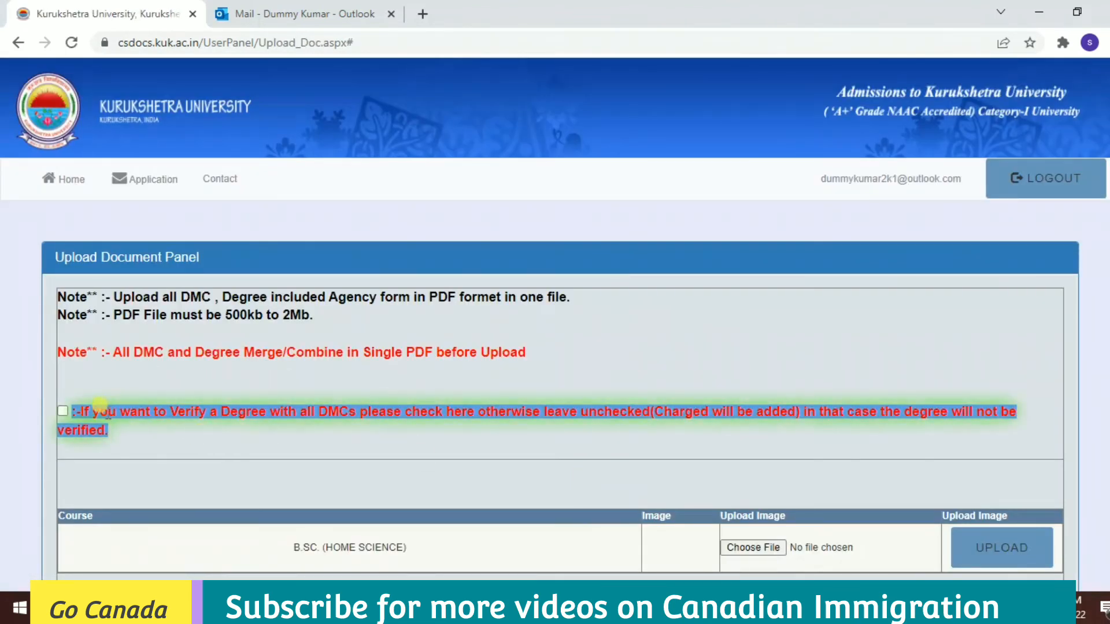
drag(124, 297, 573, 297)
click(114, 316)
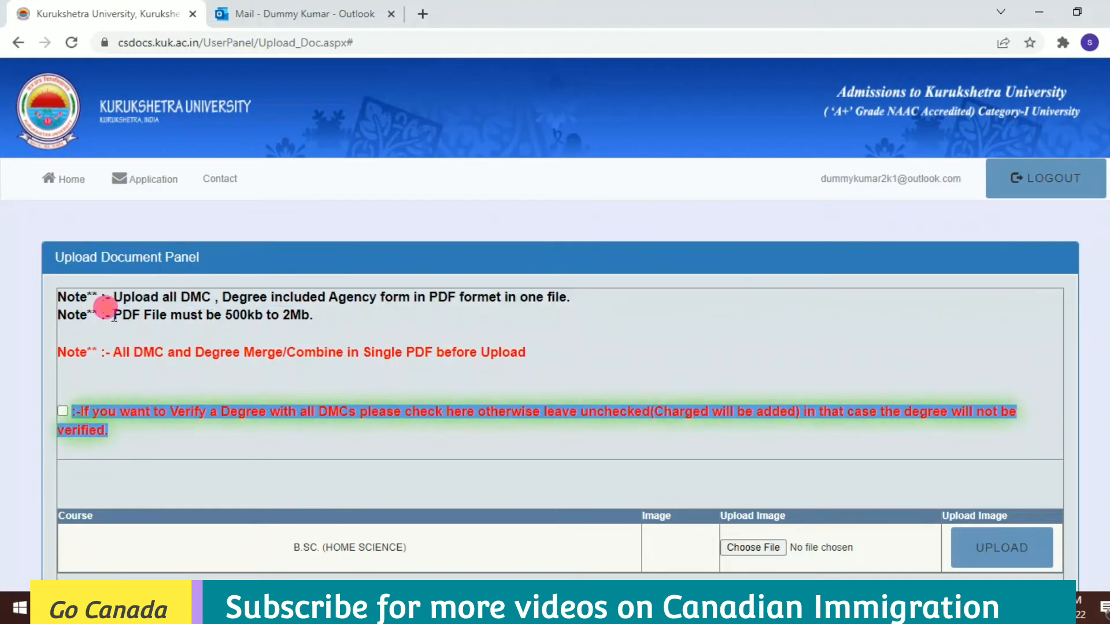
drag(114, 316, 359, 303)
click(204, 317)
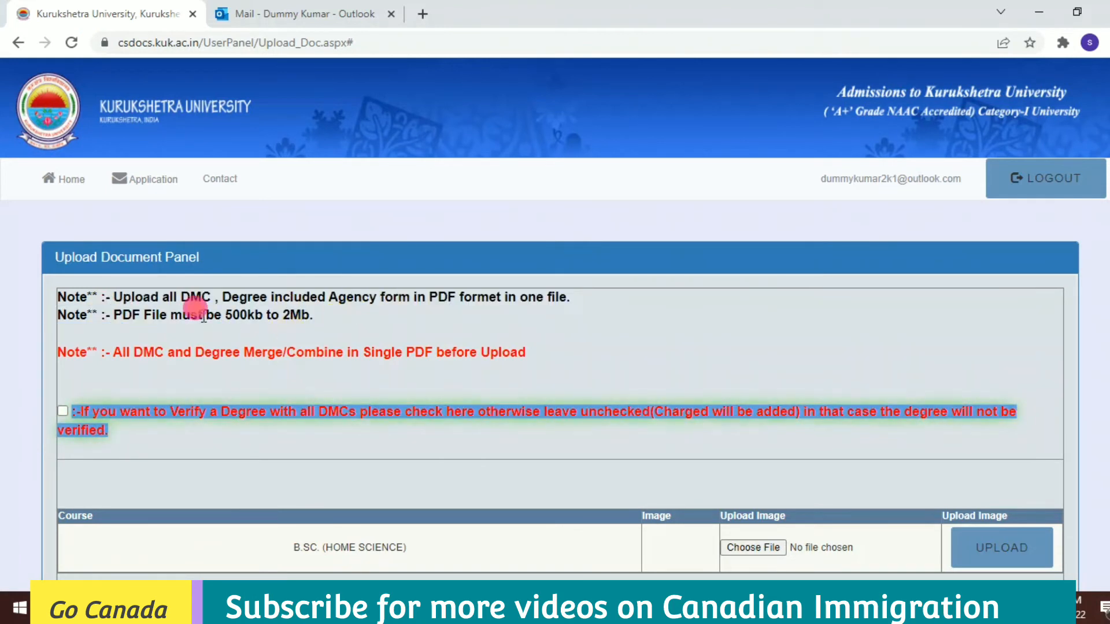
triple_click(204, 318)
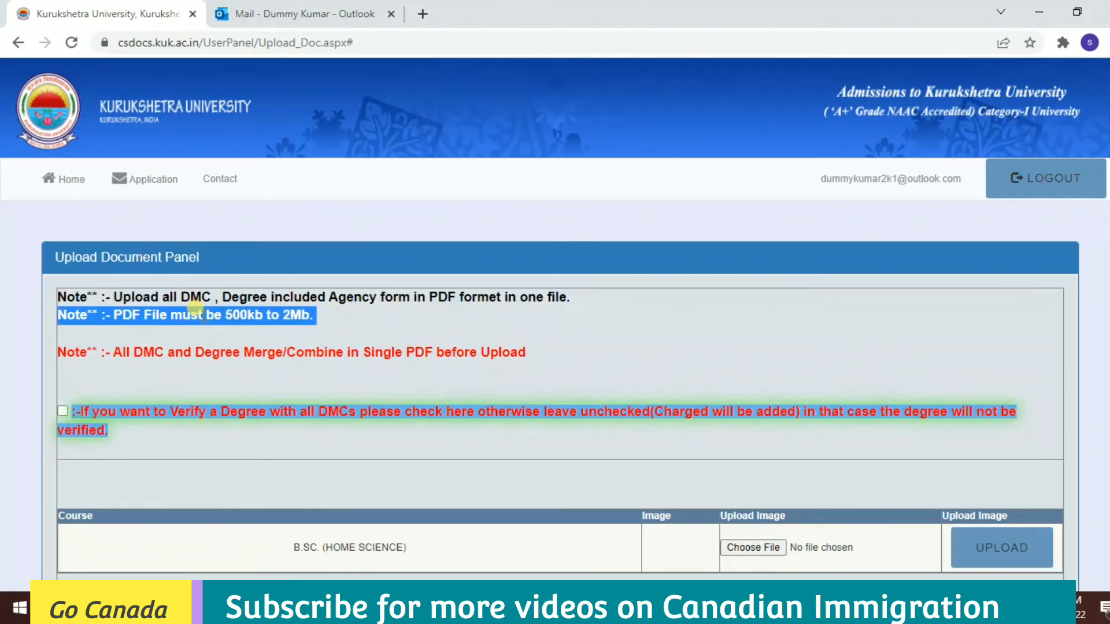
triple_click(195, 354)
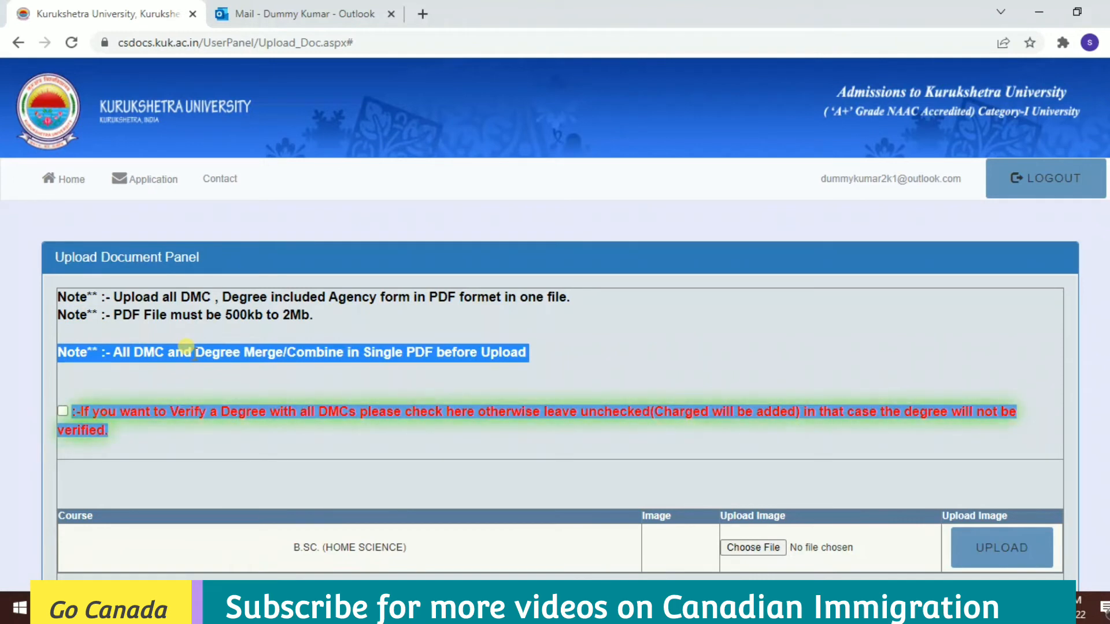
Request degree verification, upload the merged B.Sc. (Home Science) PDF, and save.
click(63, 413)
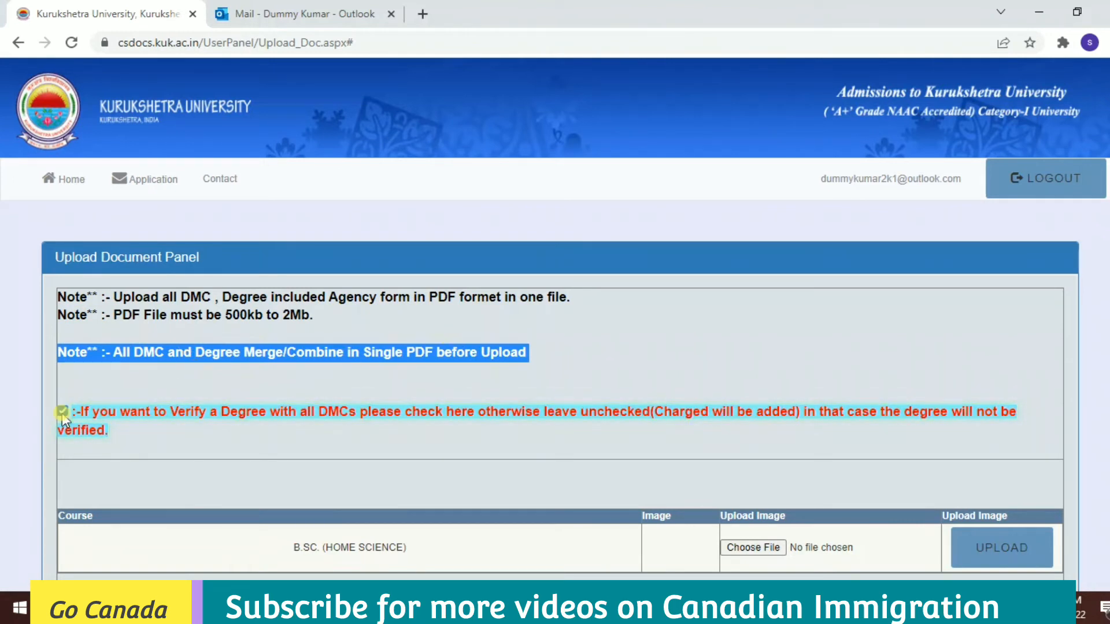
scroll(1107, 353, down, 2)
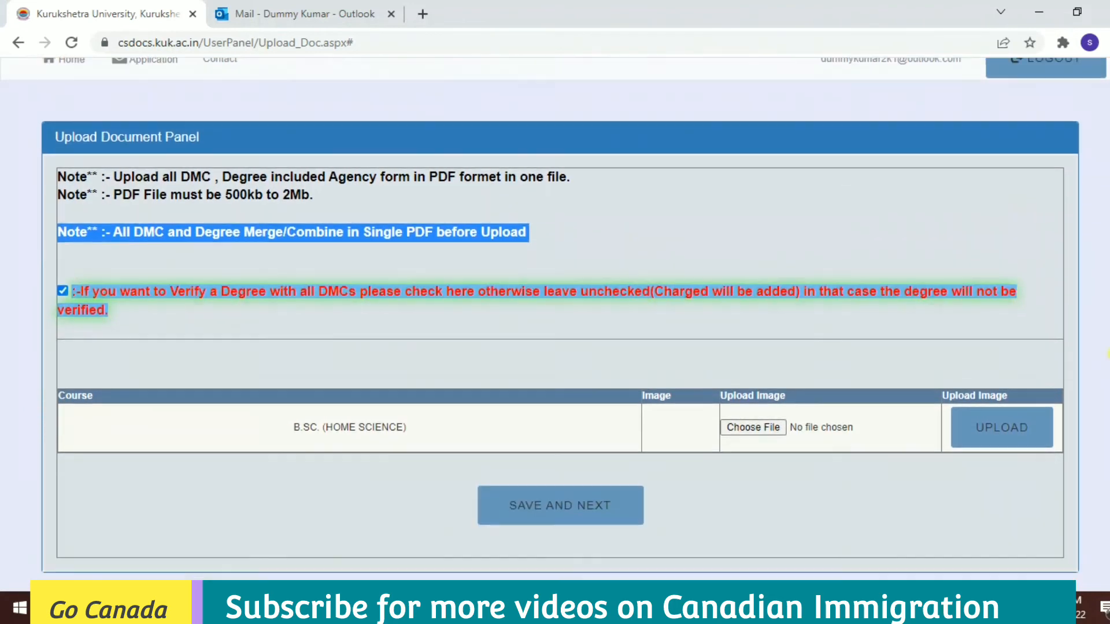
click(375, 402)
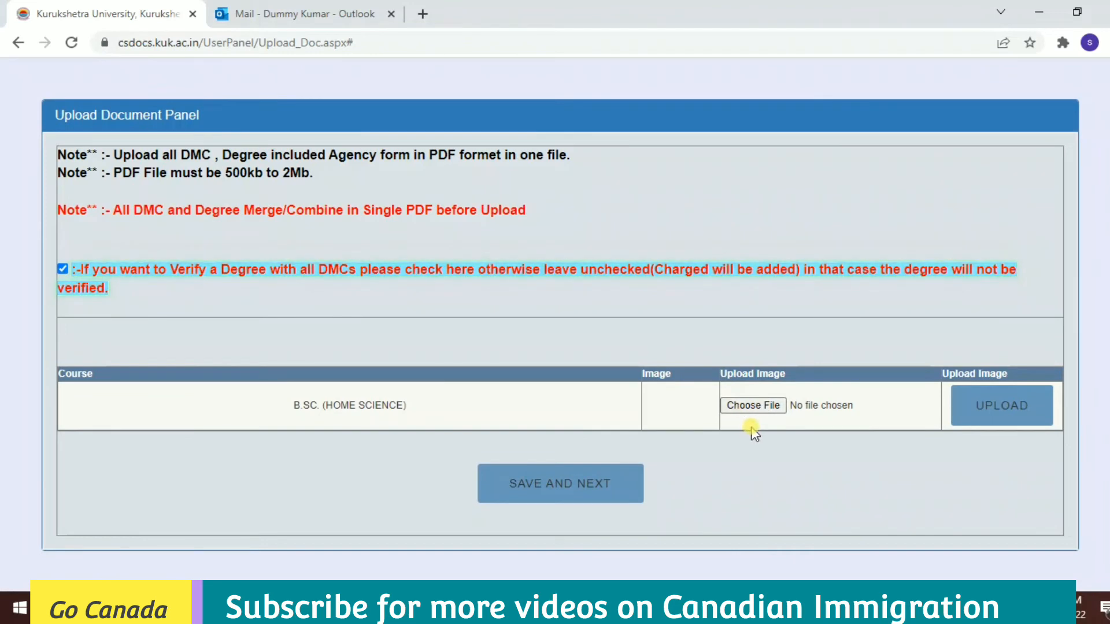
click(752, 405)
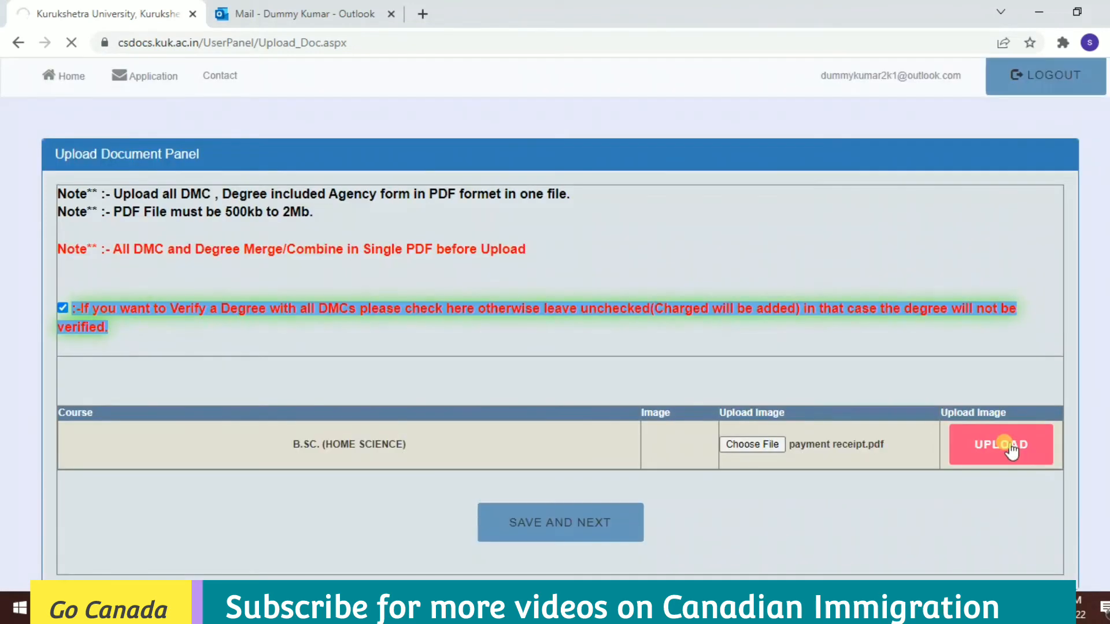
click(1011, 449)
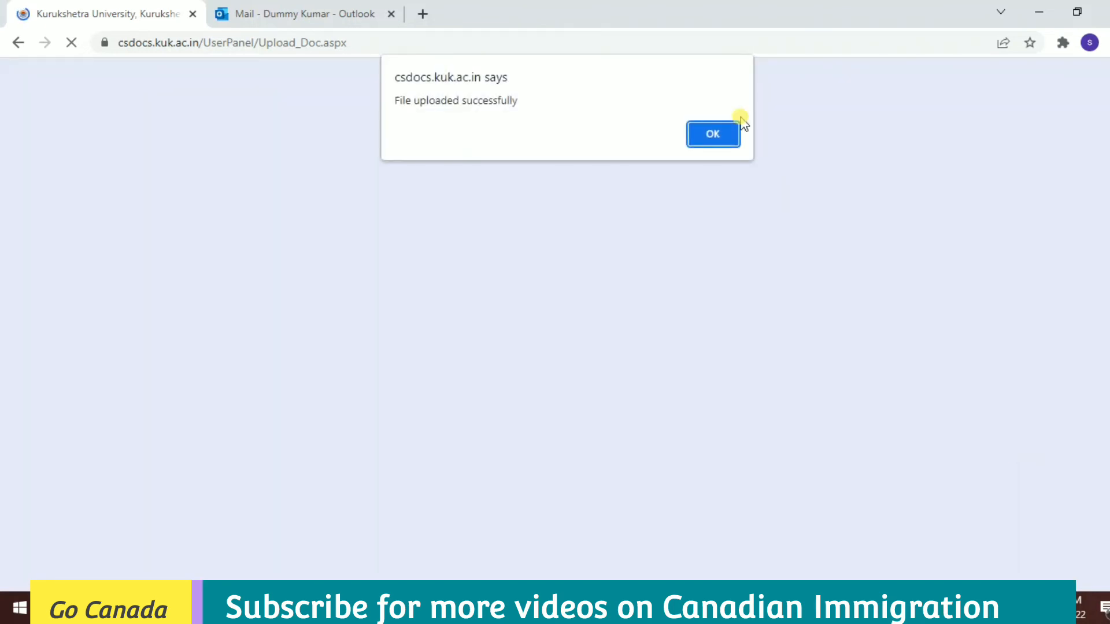
click(715, 132)
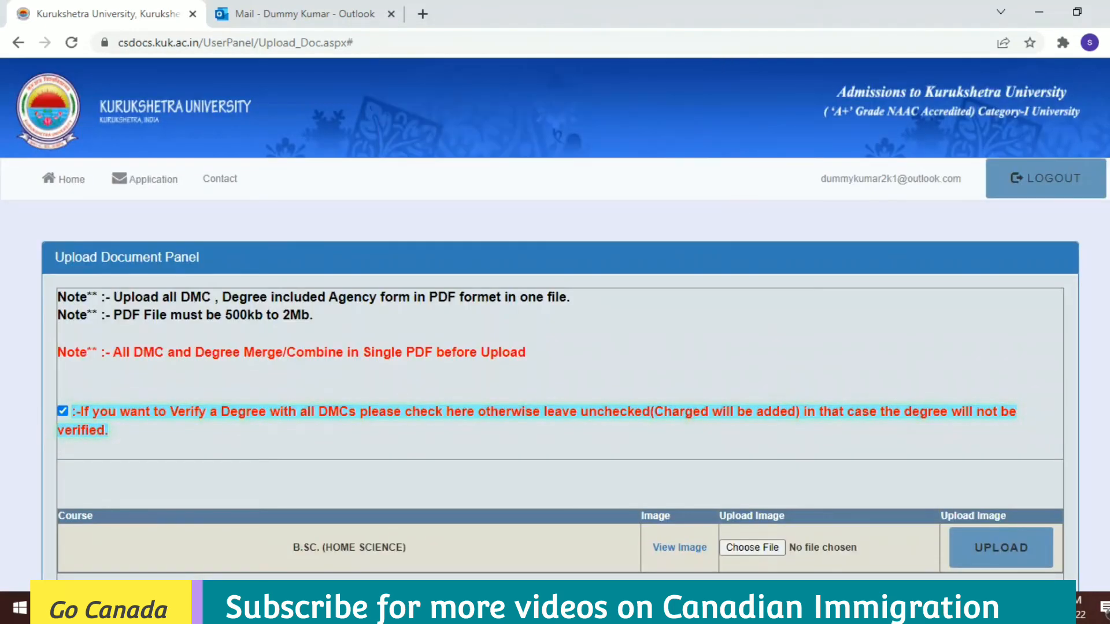
scroll(555, 347, down, 3)
click(560, 483)
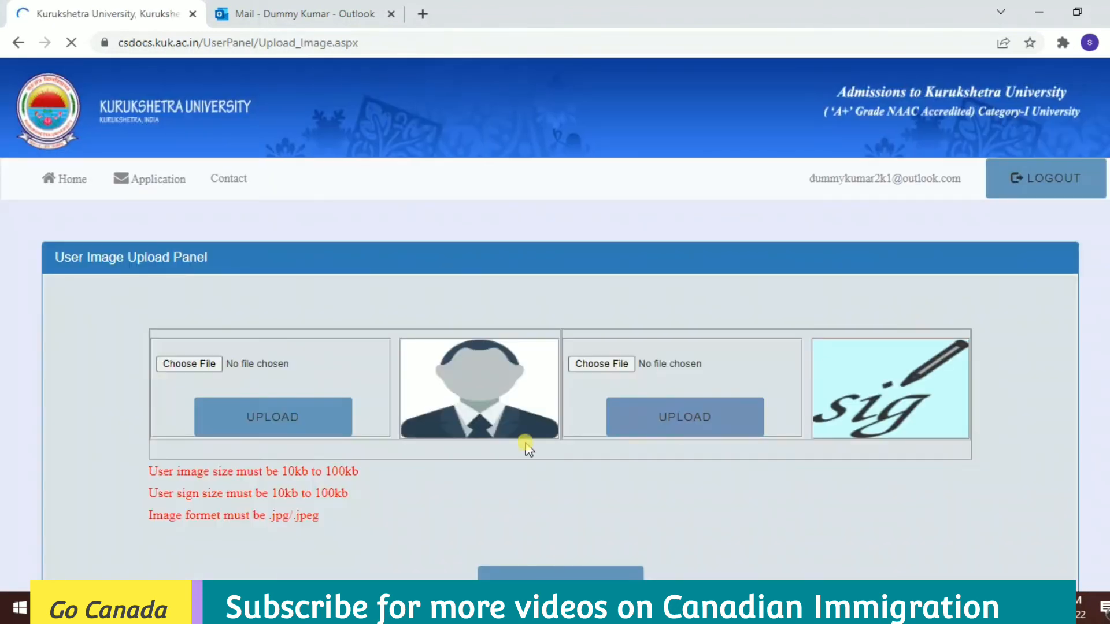
Upload the applicant photo and signature images and save, reaching the Preview with the 2700 fee.
click(329, 433)
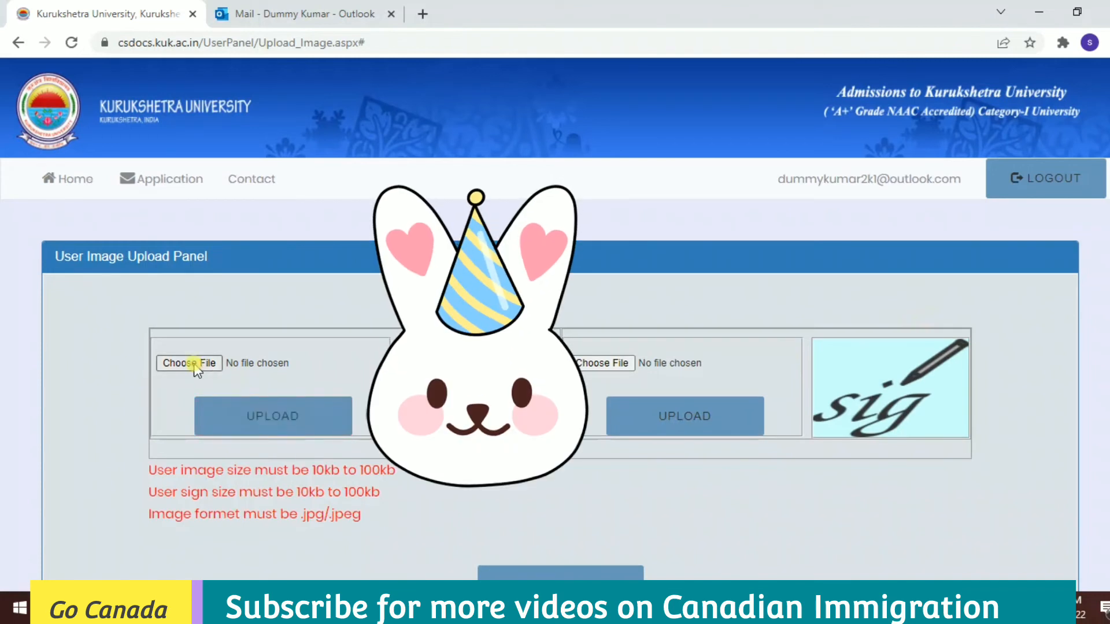
click(191, 364)
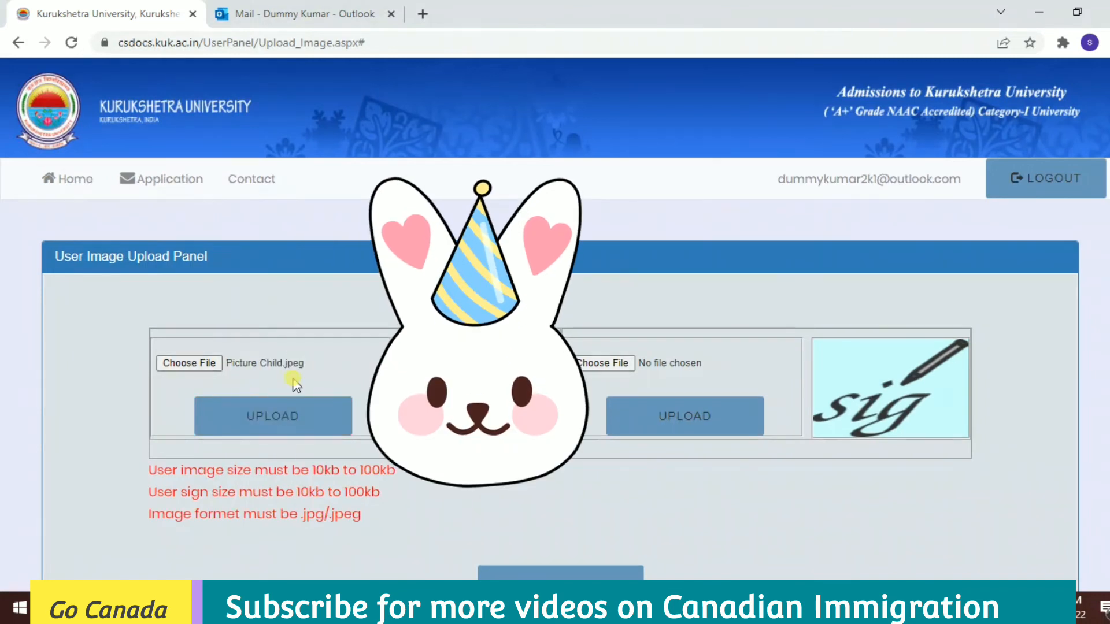
click(261, 412)
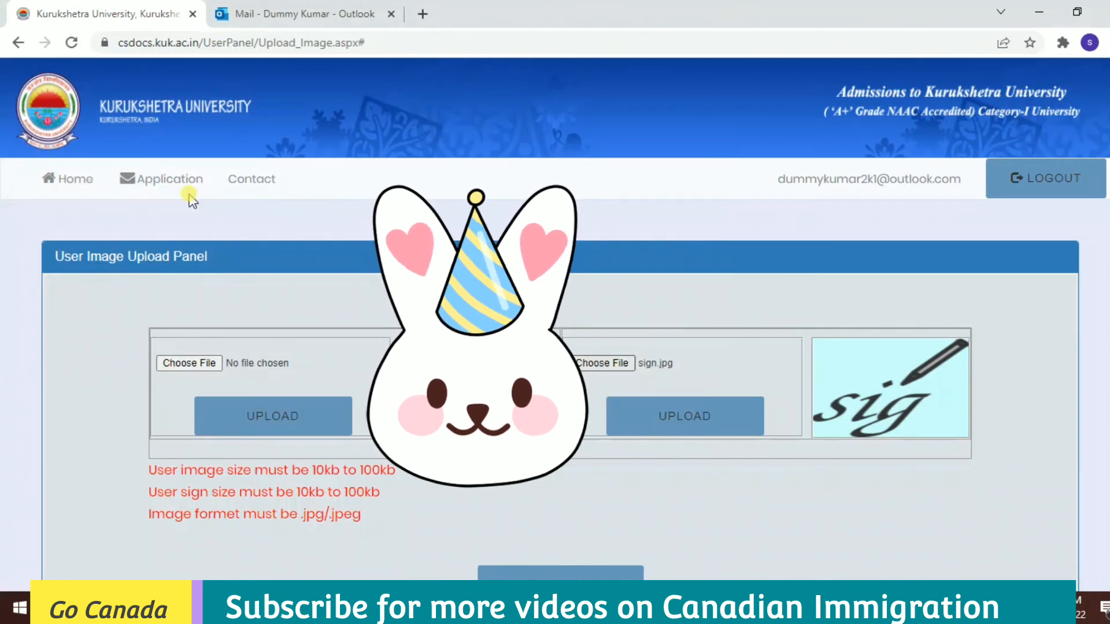
click(682, 416)
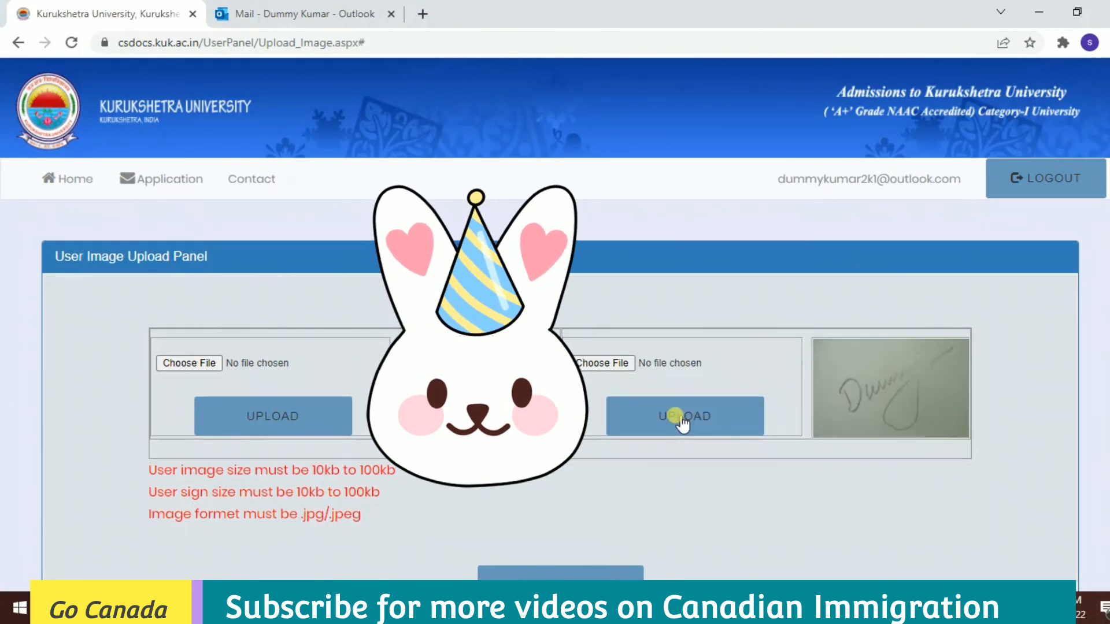
scroll(716, 463, down, 2)
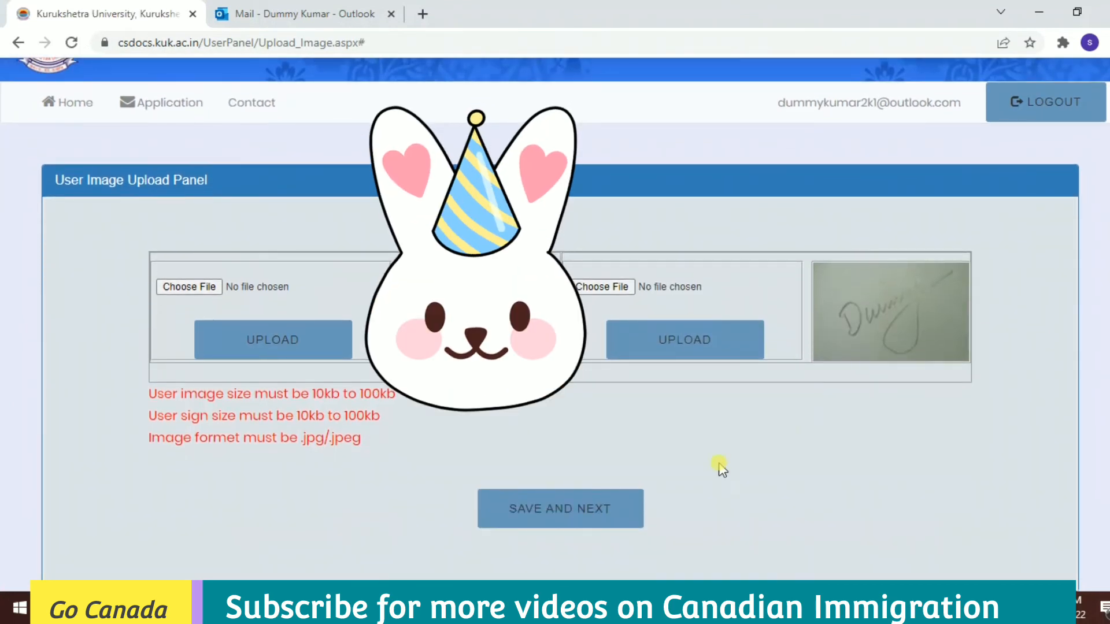
click(572, 521)
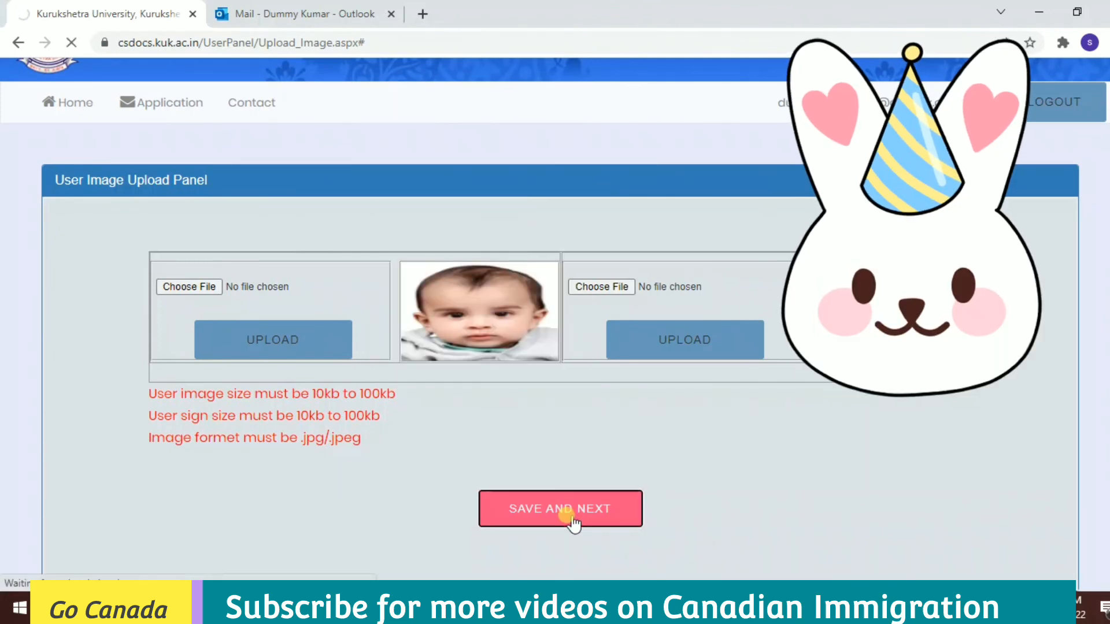
scroll(547, 325, down, 2)
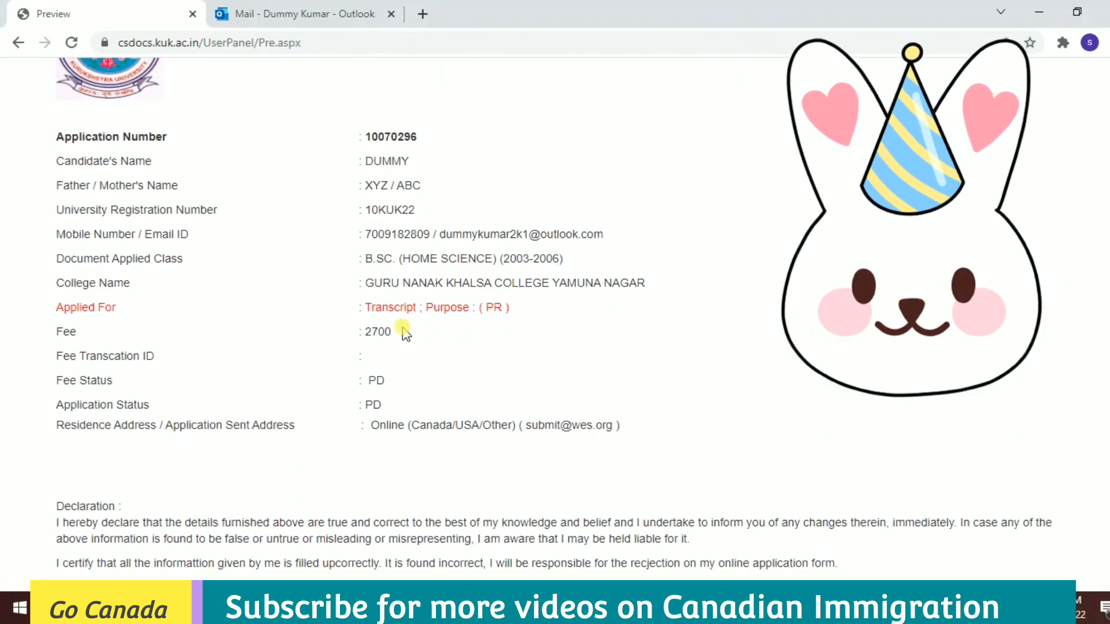
Review the Preview page down to the Declaration and tick I Agree.
drag(393, 333, 360, 334)
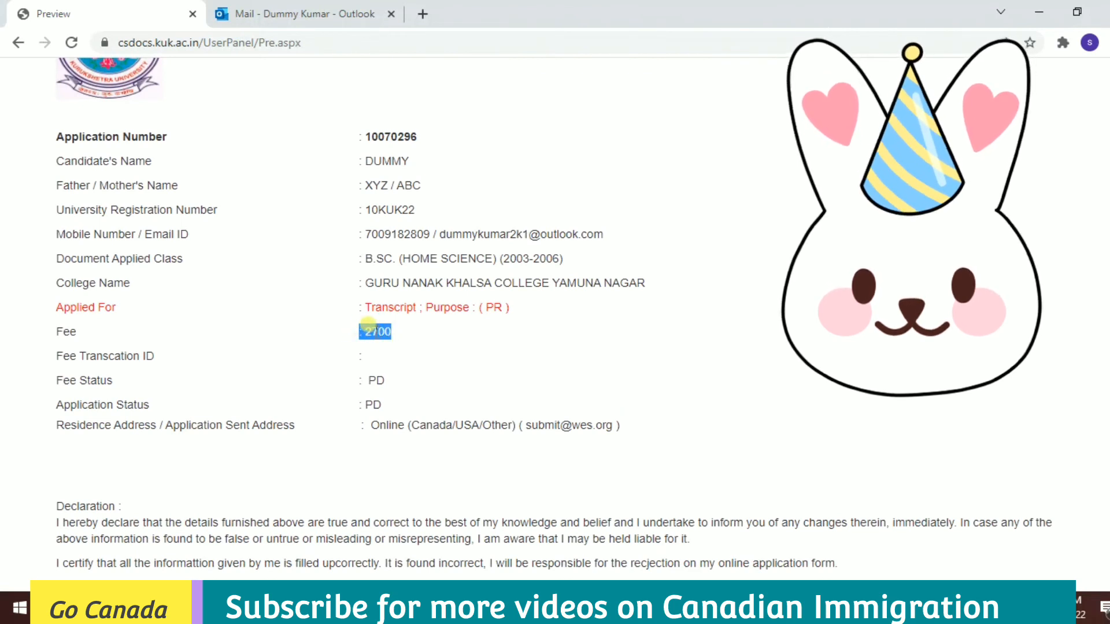
double_click(375, 133)
scroll(375, 129, down, 3)
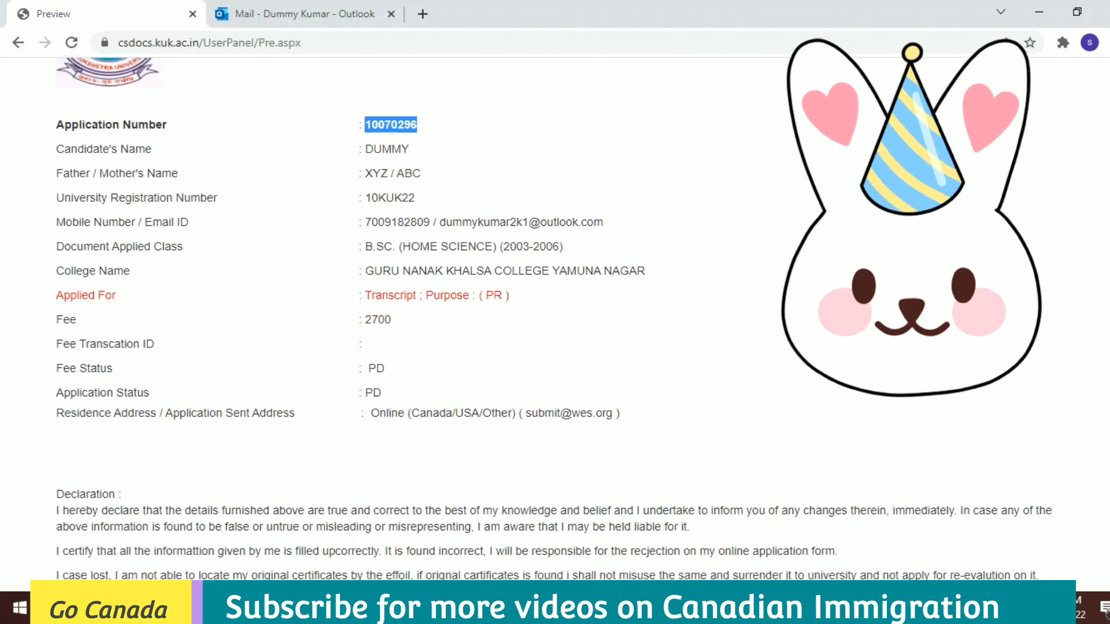
scroll(375, 173, down, 1)
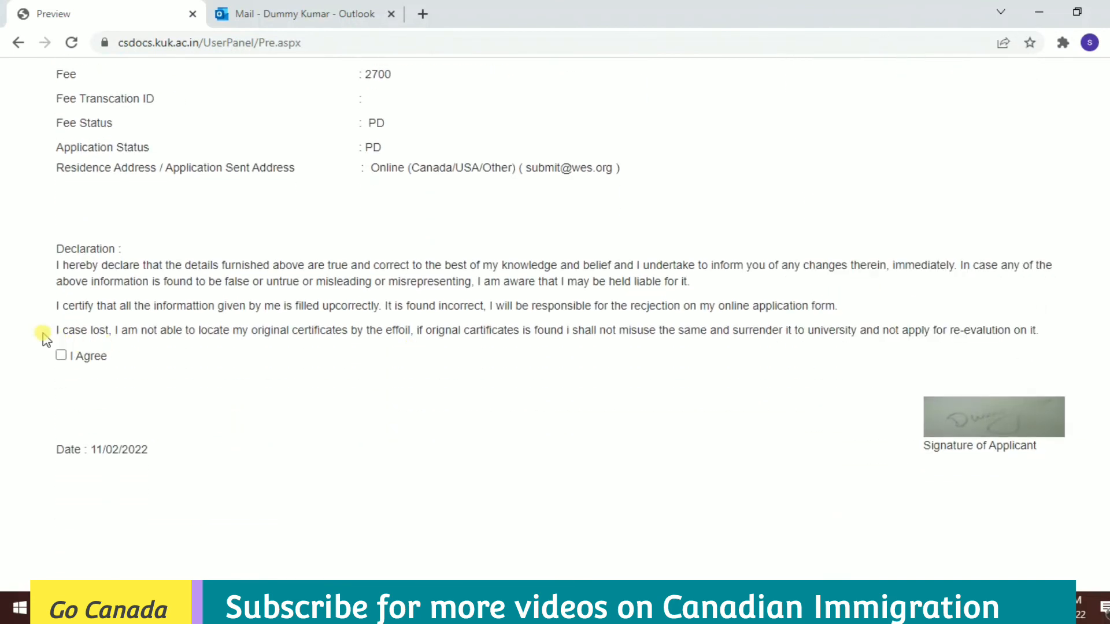
drag(42, 335, 110, 352)
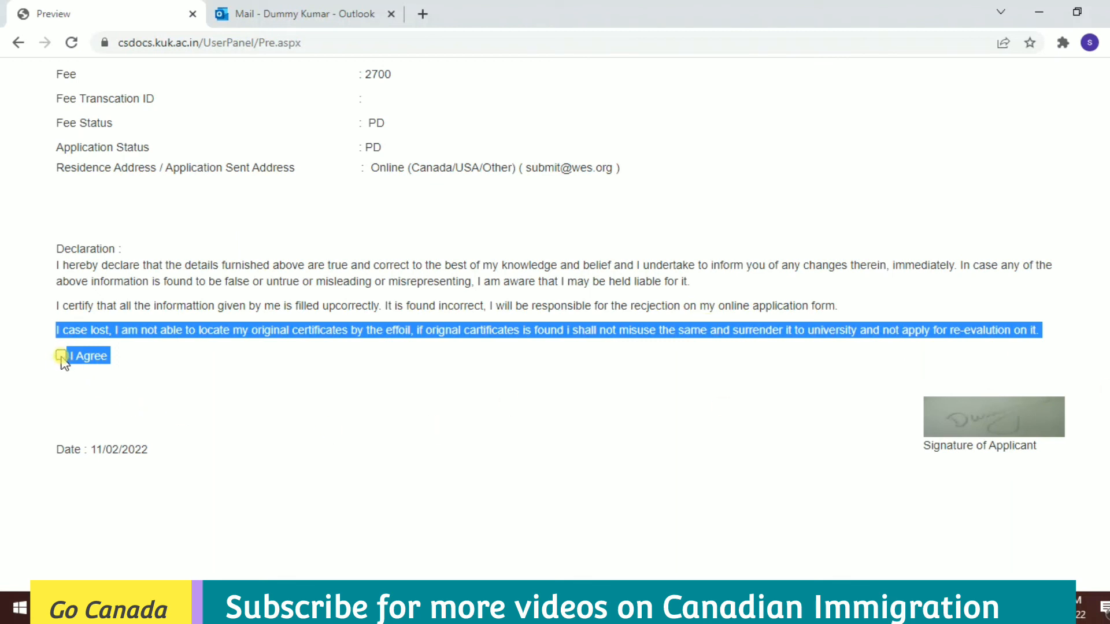
click(257, 364)
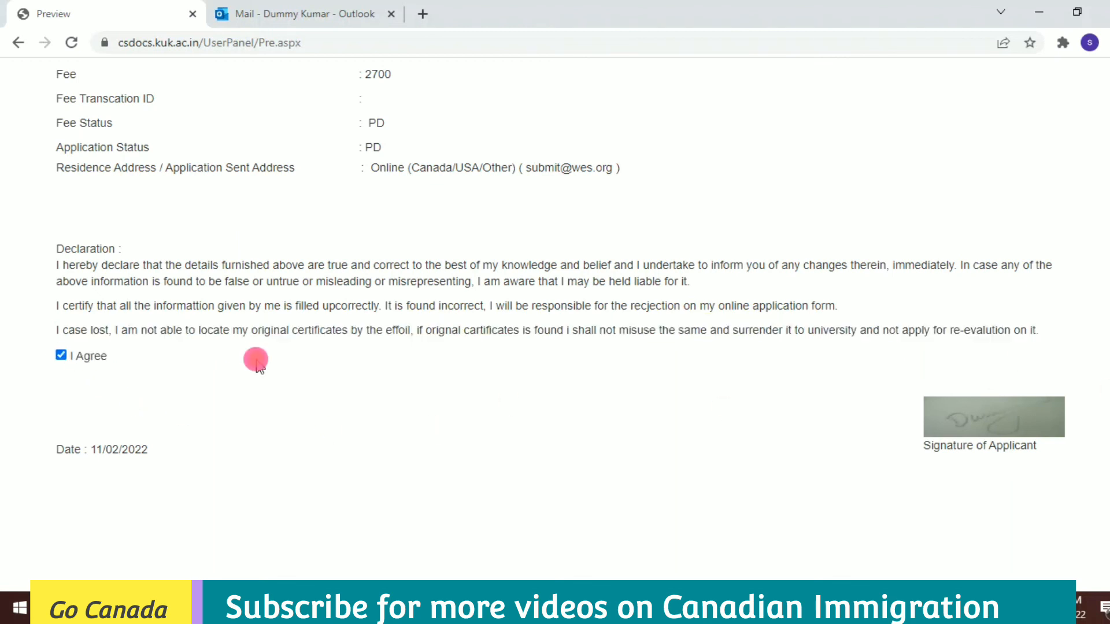